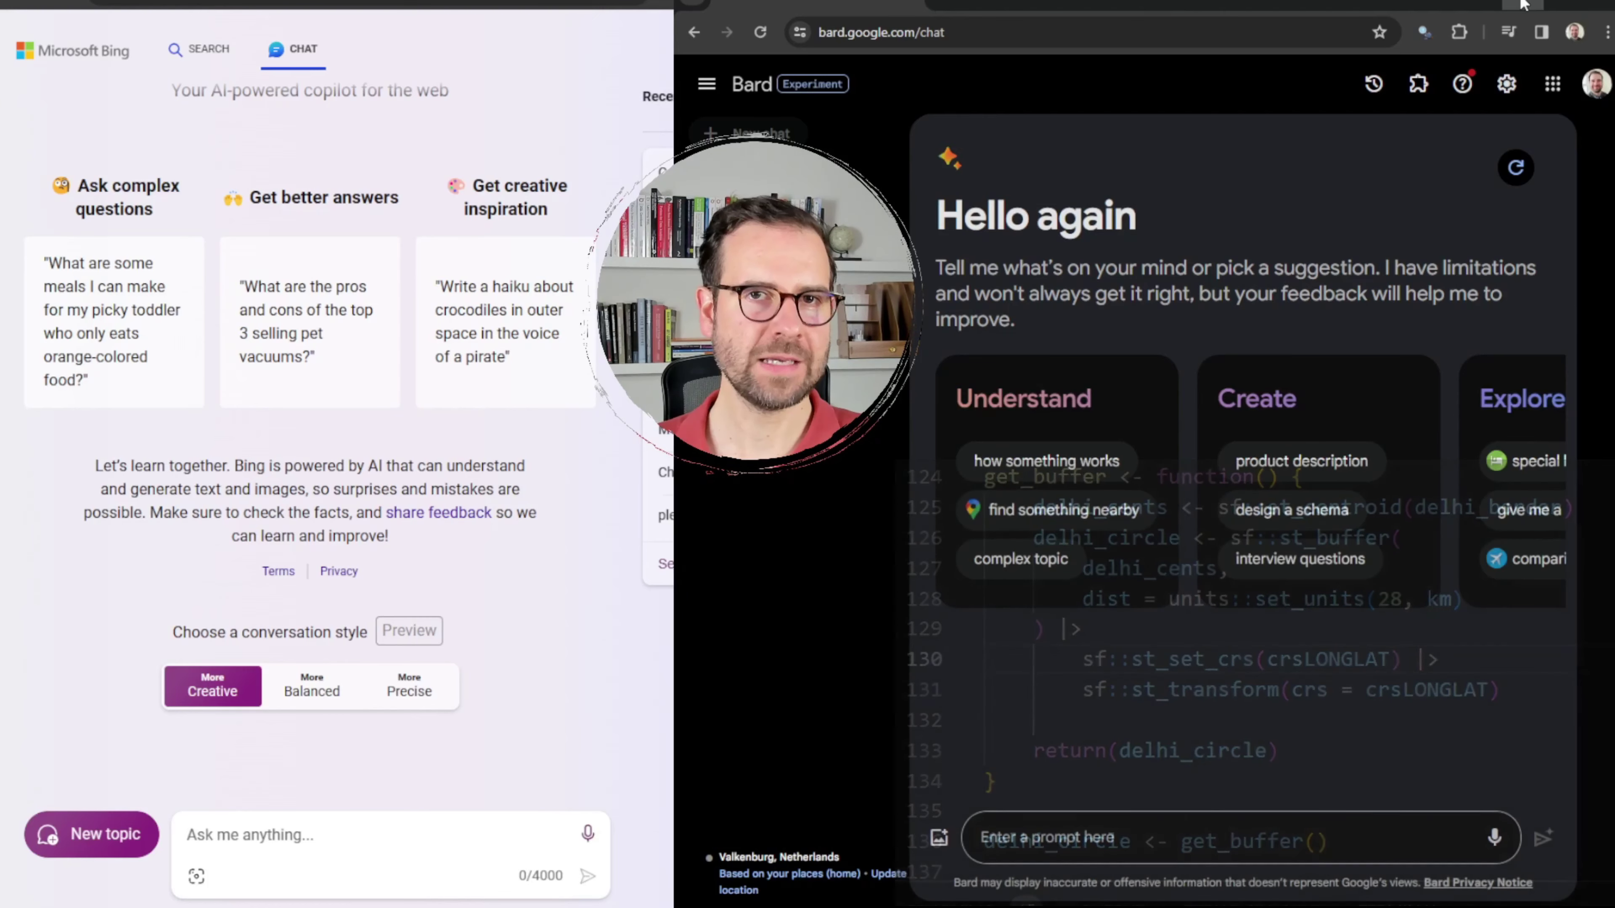
# Paste the 'Please review my code:' request with the get_buffer R function into Bing's chat box.
pyautogui.write('Please review my code:  get_buffer <- function() {   delhi_cents <- sf::st_centroid(delhi_border)   delhi_circle <- sf::st_buffer(     delhi_cents,     dist = units::set_units(28, km)   ) |>     sf::st_set_crs(crsLONGLAT) |>     sf::st_transform(crs = crsLONGLAT)    return(delhi_circle) }  delhi_circle <- get_buffer()')
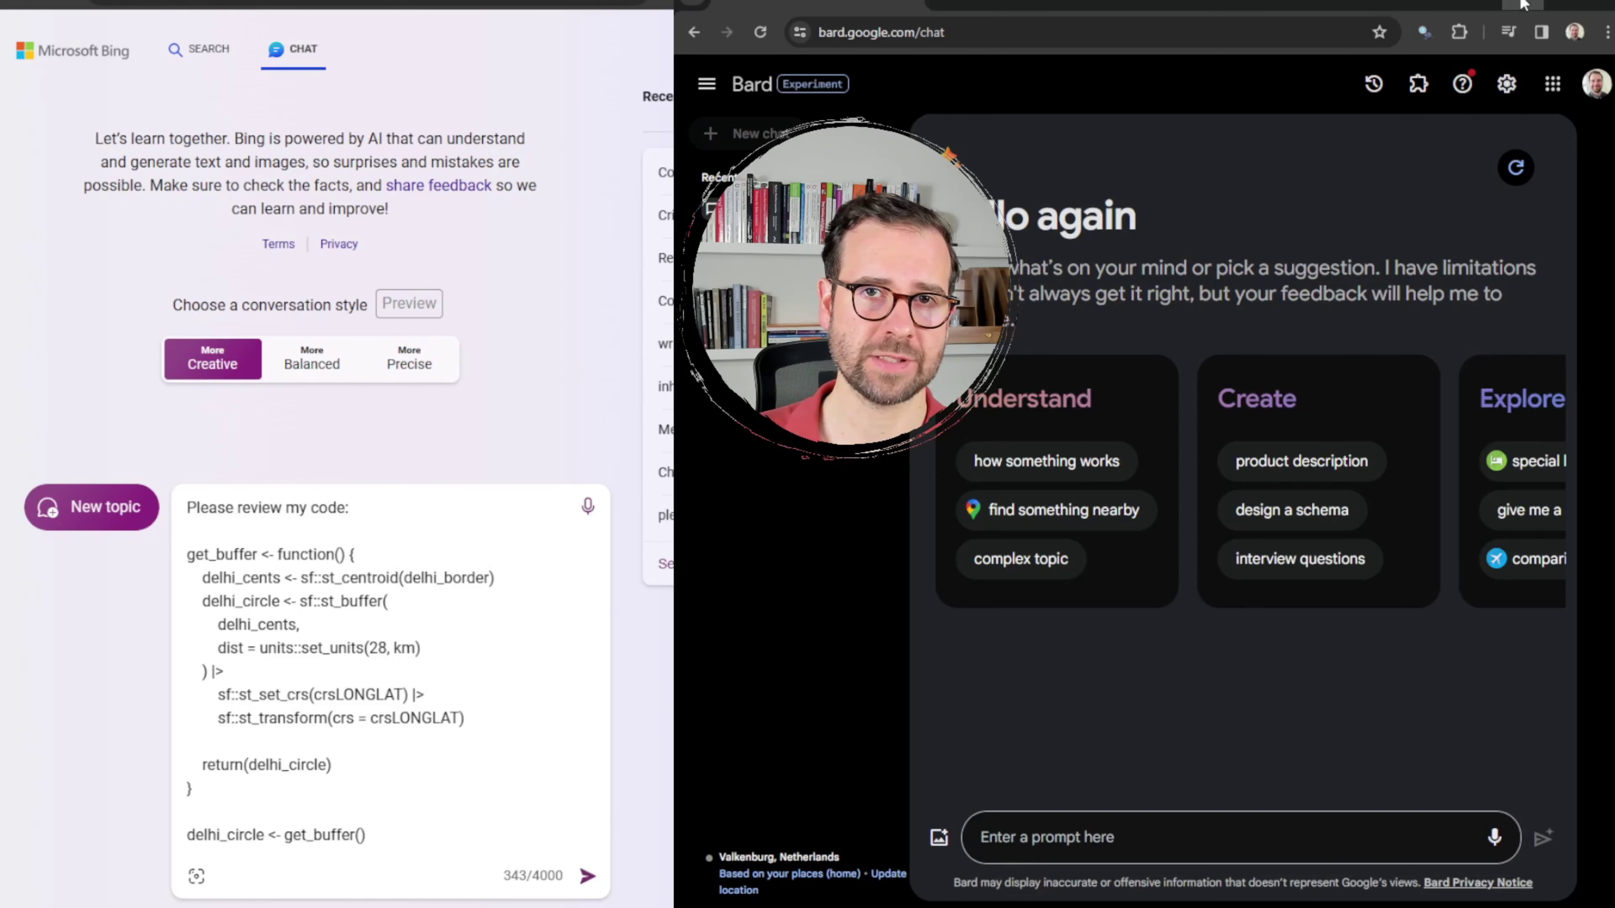
# Send the code-review request to Bing and read its review down to the suggested input-check code.
pyautogui.press('Return')
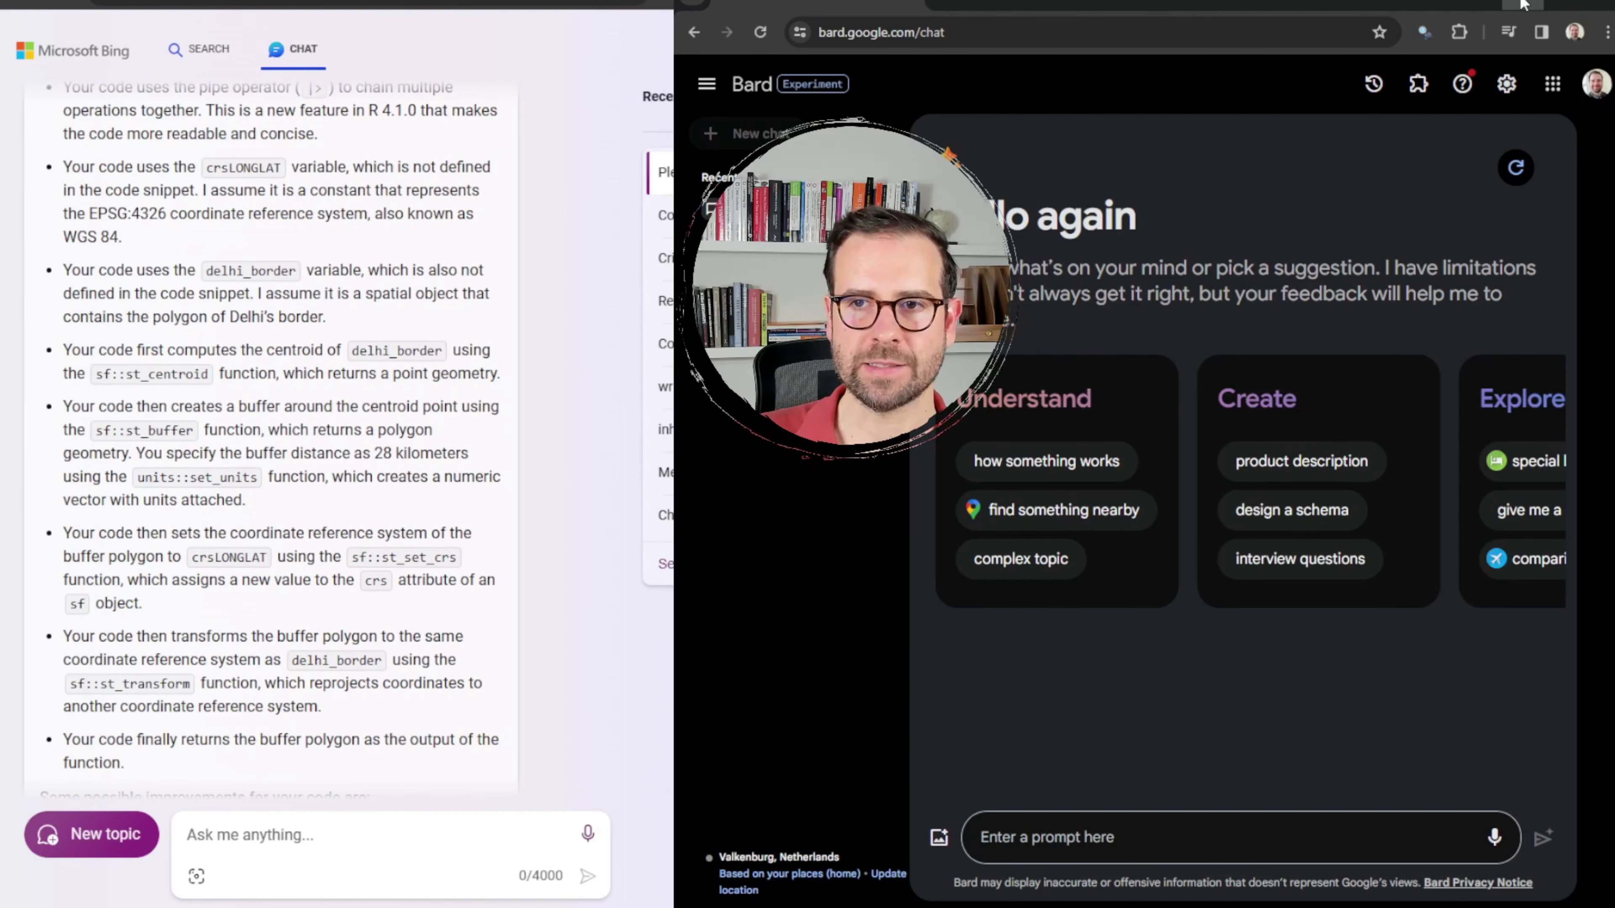
pyautogui.moveTo(308, 190); pyautogui.dragTo(171, 213)
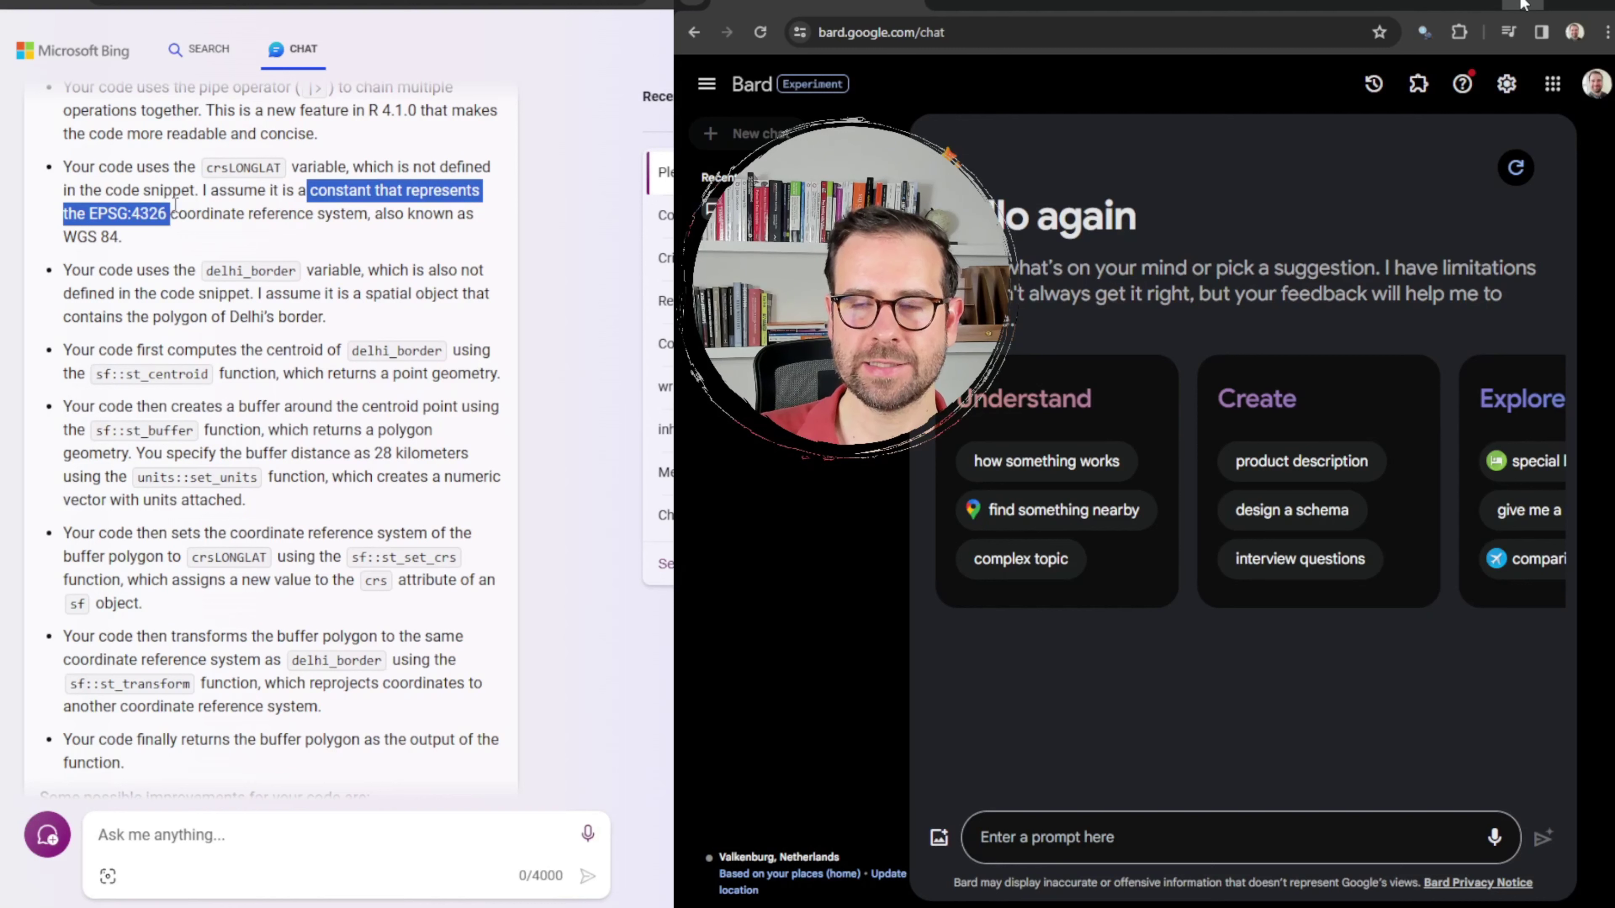
pyautogui.click(165, 219)
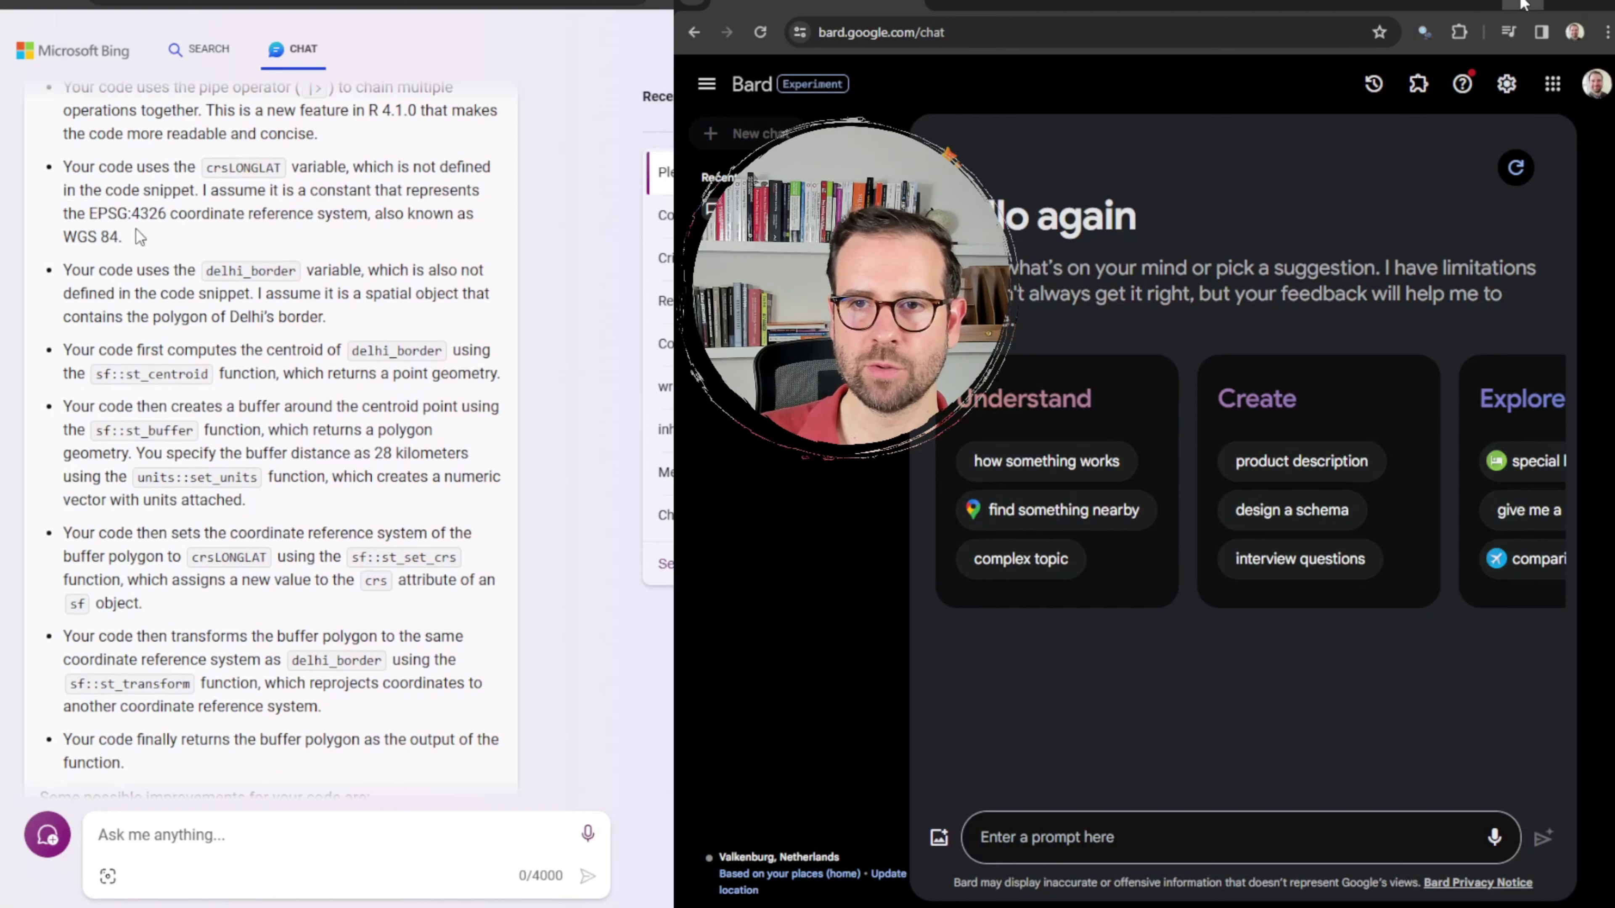
pyautogui.scroll(-2, 338, 278)
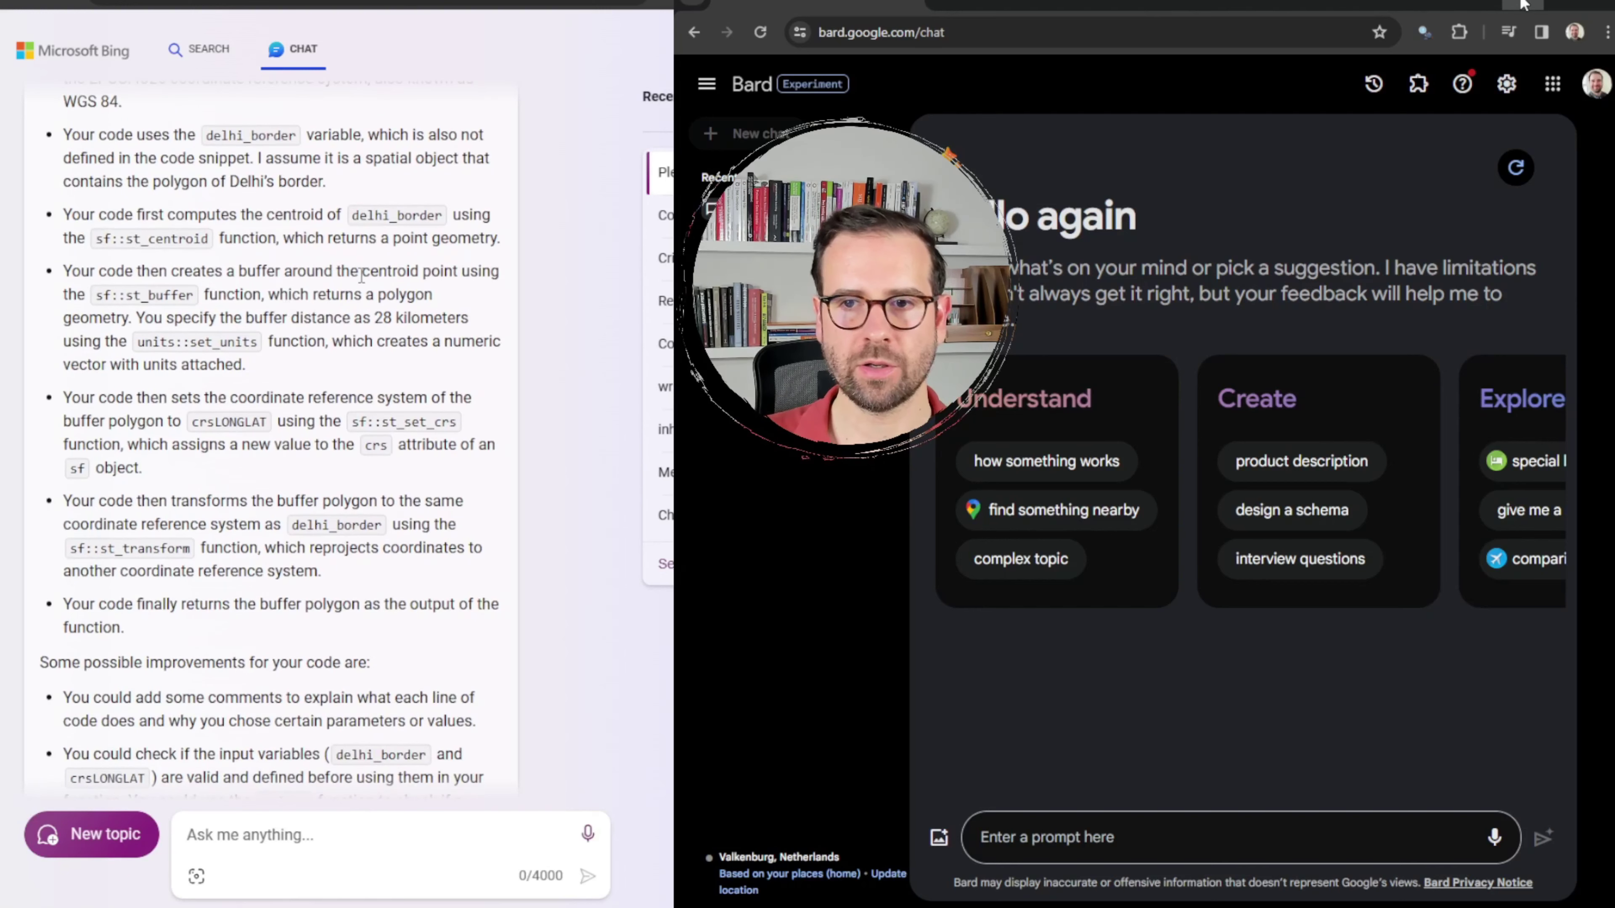
pyautogui.scroll(-2, 363, 270)
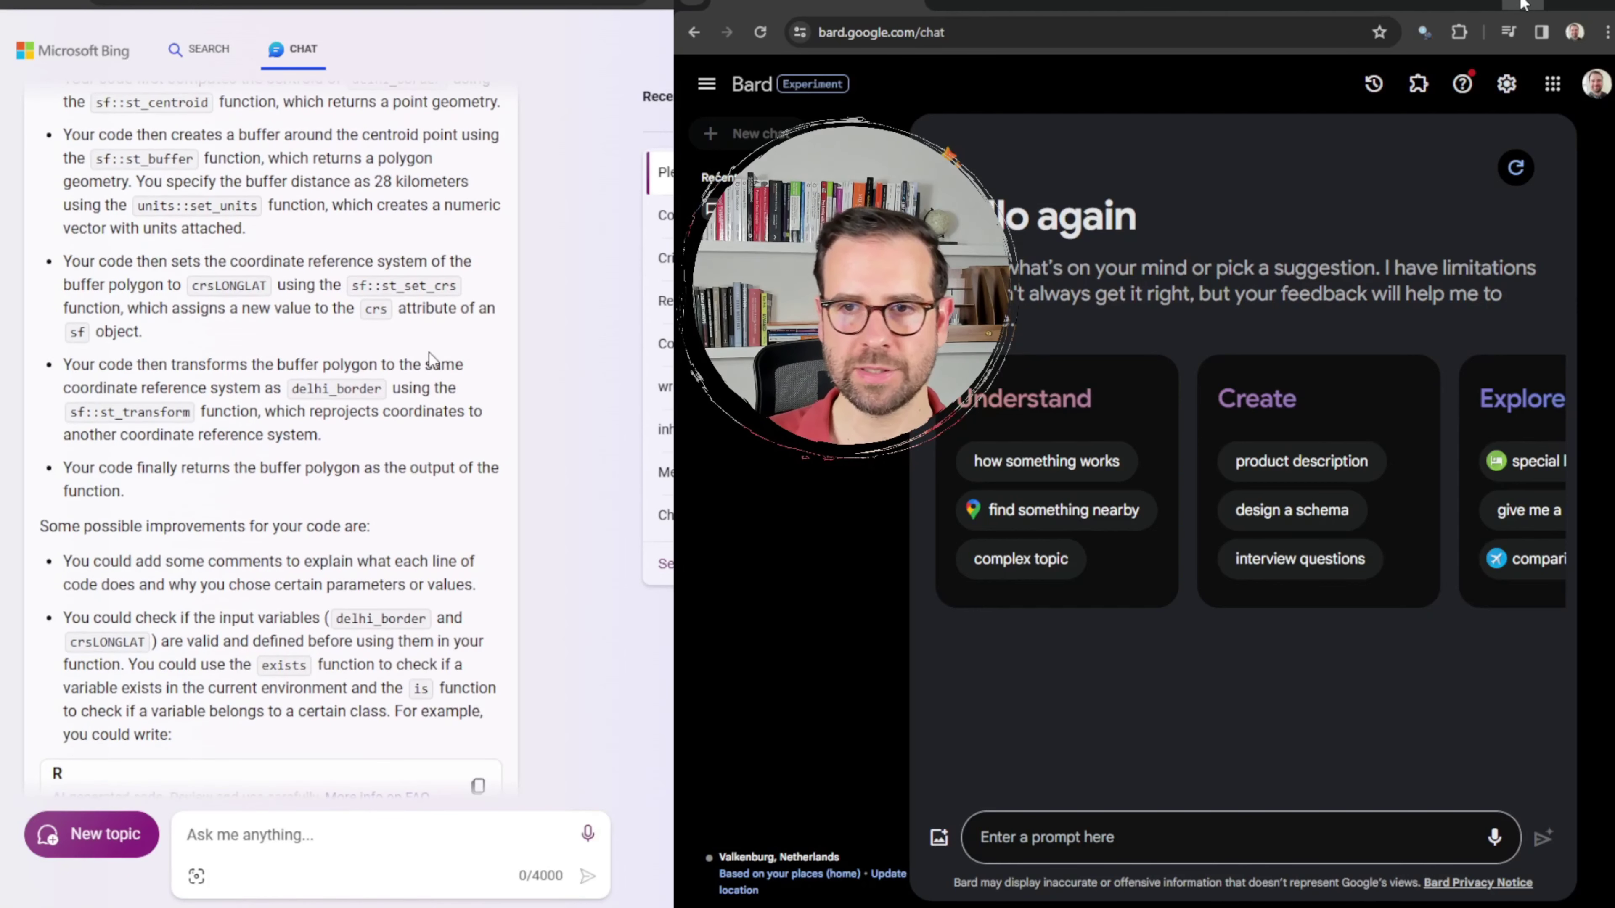
pyautogui.scroll(-2, 373, 550)
pyautogui.scroll(-2, 373, 548)
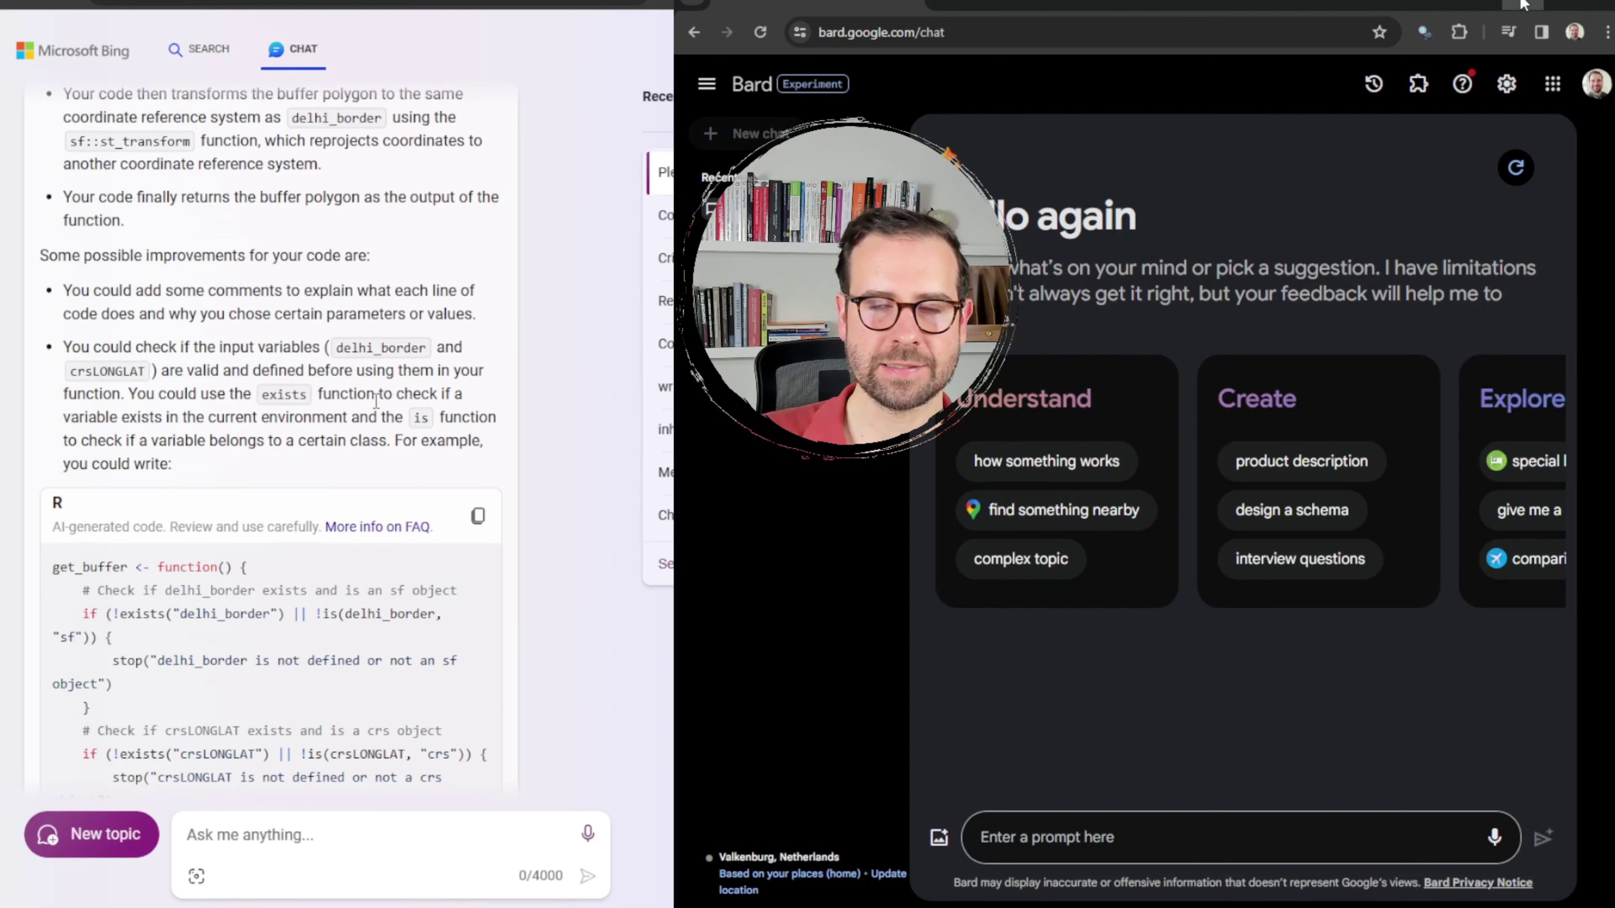
pyautogui.scroll(-2, 388, 346)
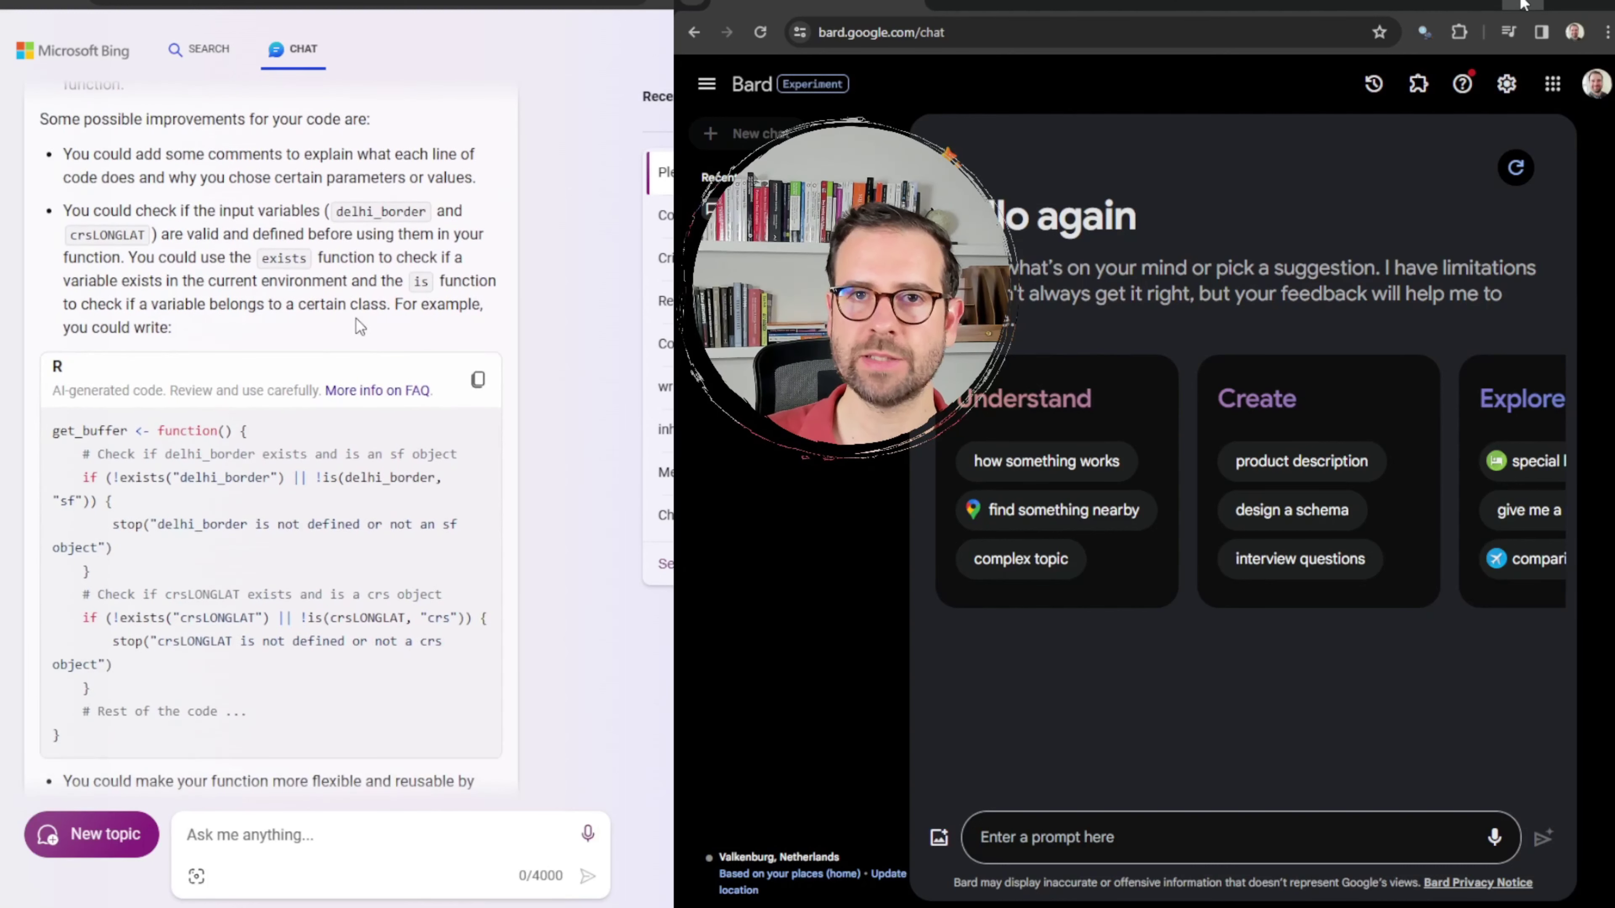
pyautogui.scroll(-2, 356, 318)
pyautogui.click(1310, 840)
pyautogui.hotkey('ctrl', 'v')
pyautogui.scroll(3, 1229, 737)
pyautogui.scroll(-5, 1228, 737)
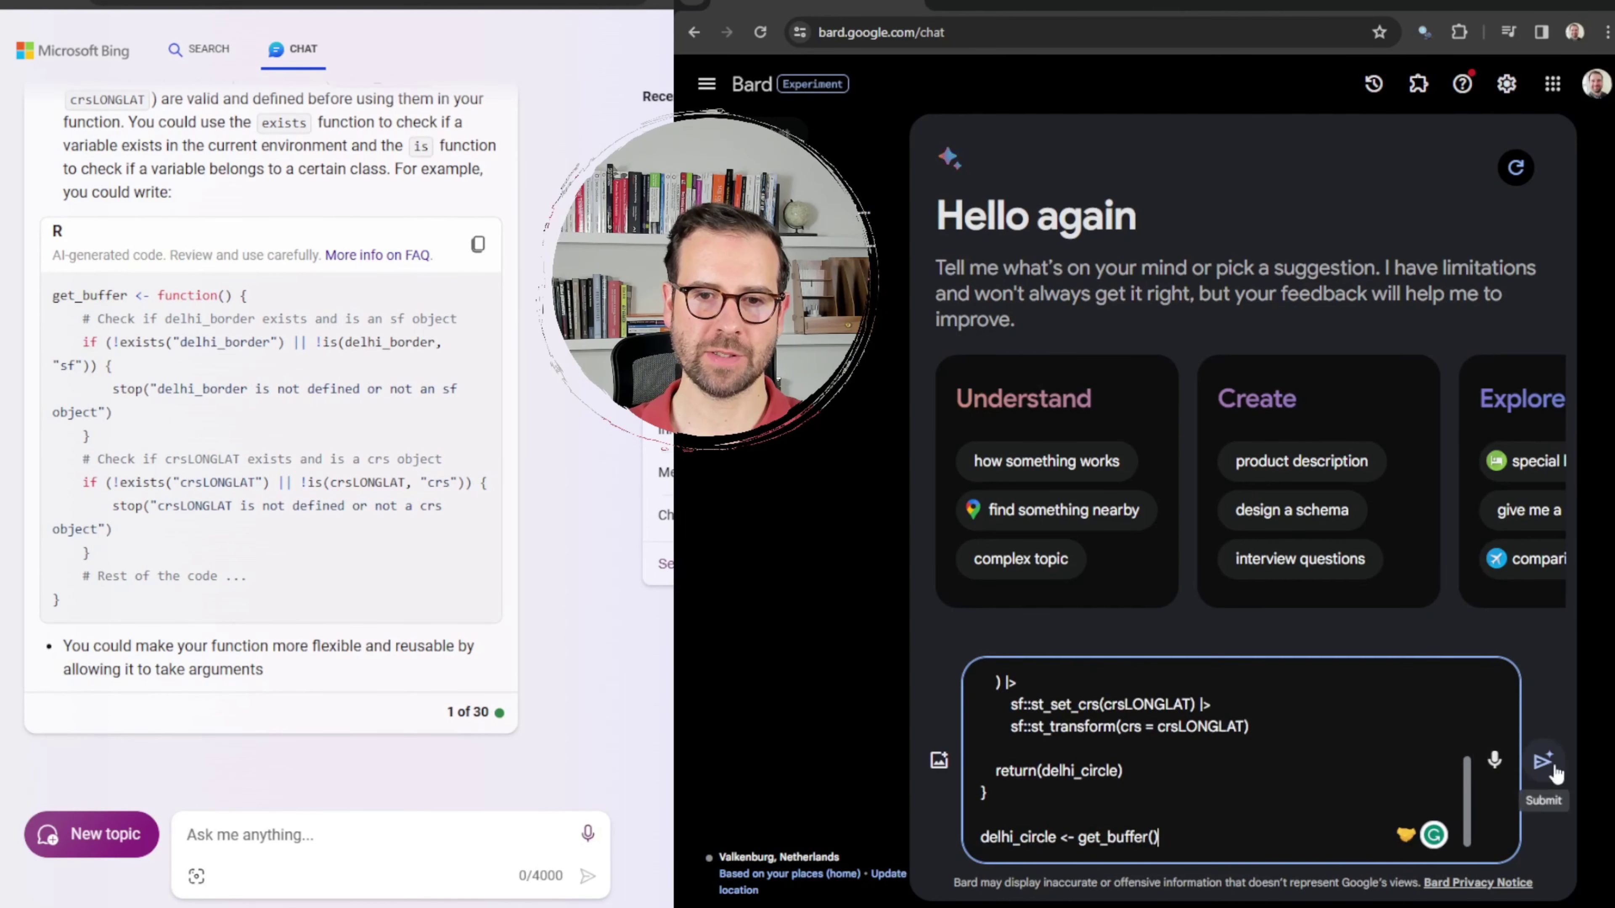
# Submit the get_buffer code-review prompt to Bard.
pyautogui.click(1543, 762)
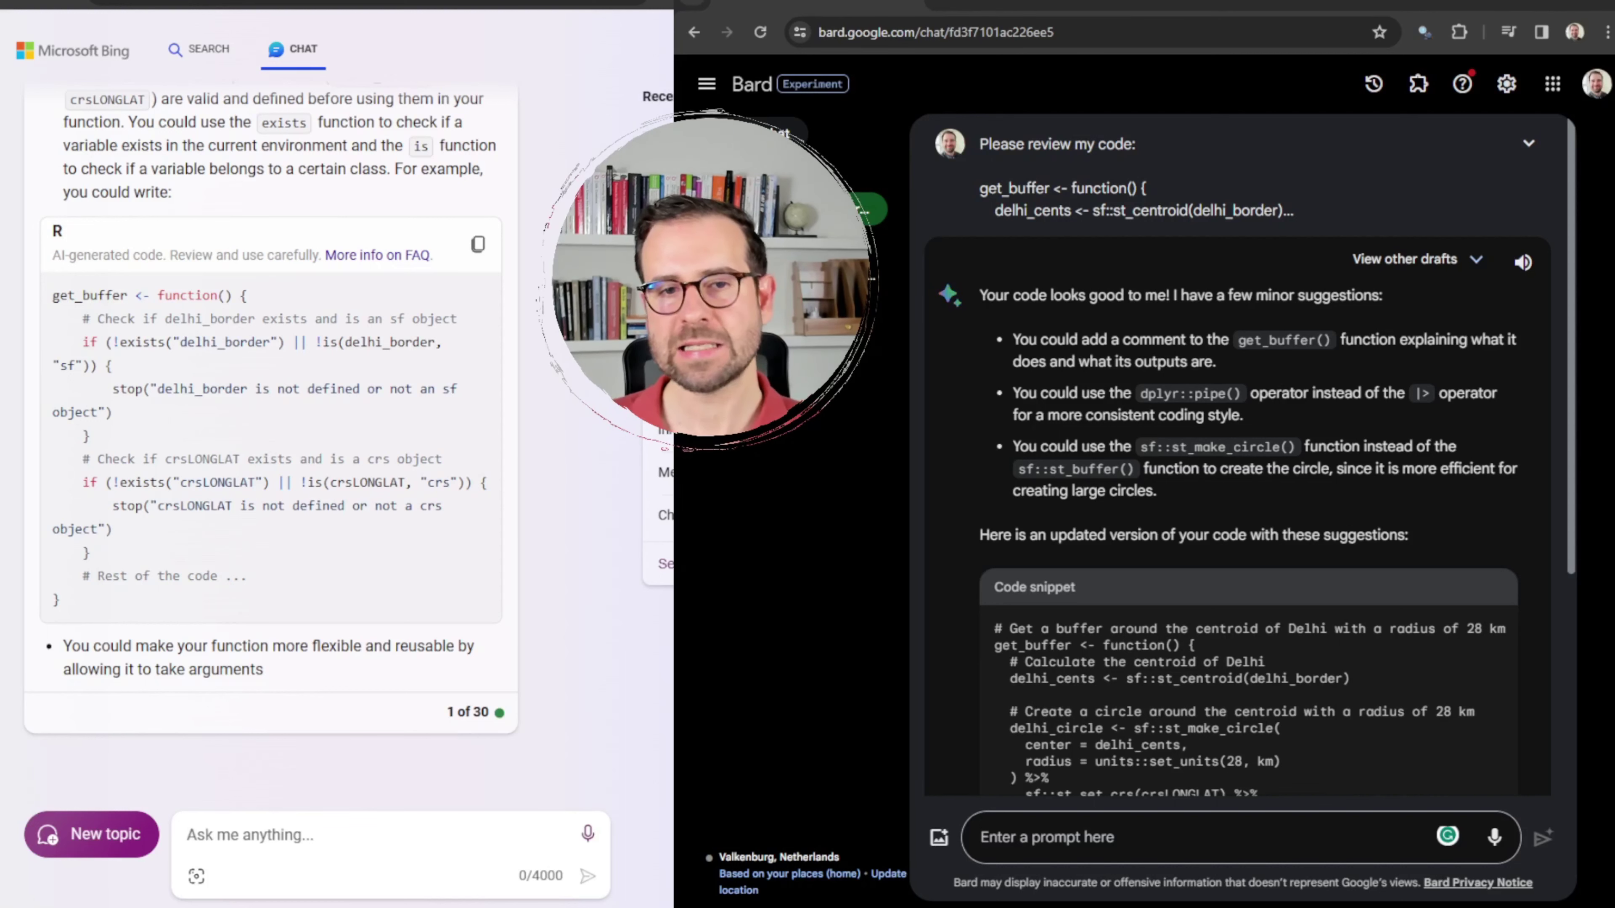
# Scroll through Bard's sf::st_make_circle-based get_buffer snippet down to its closing verdict.
pyautogui.scroll(-3, 1246, 456)
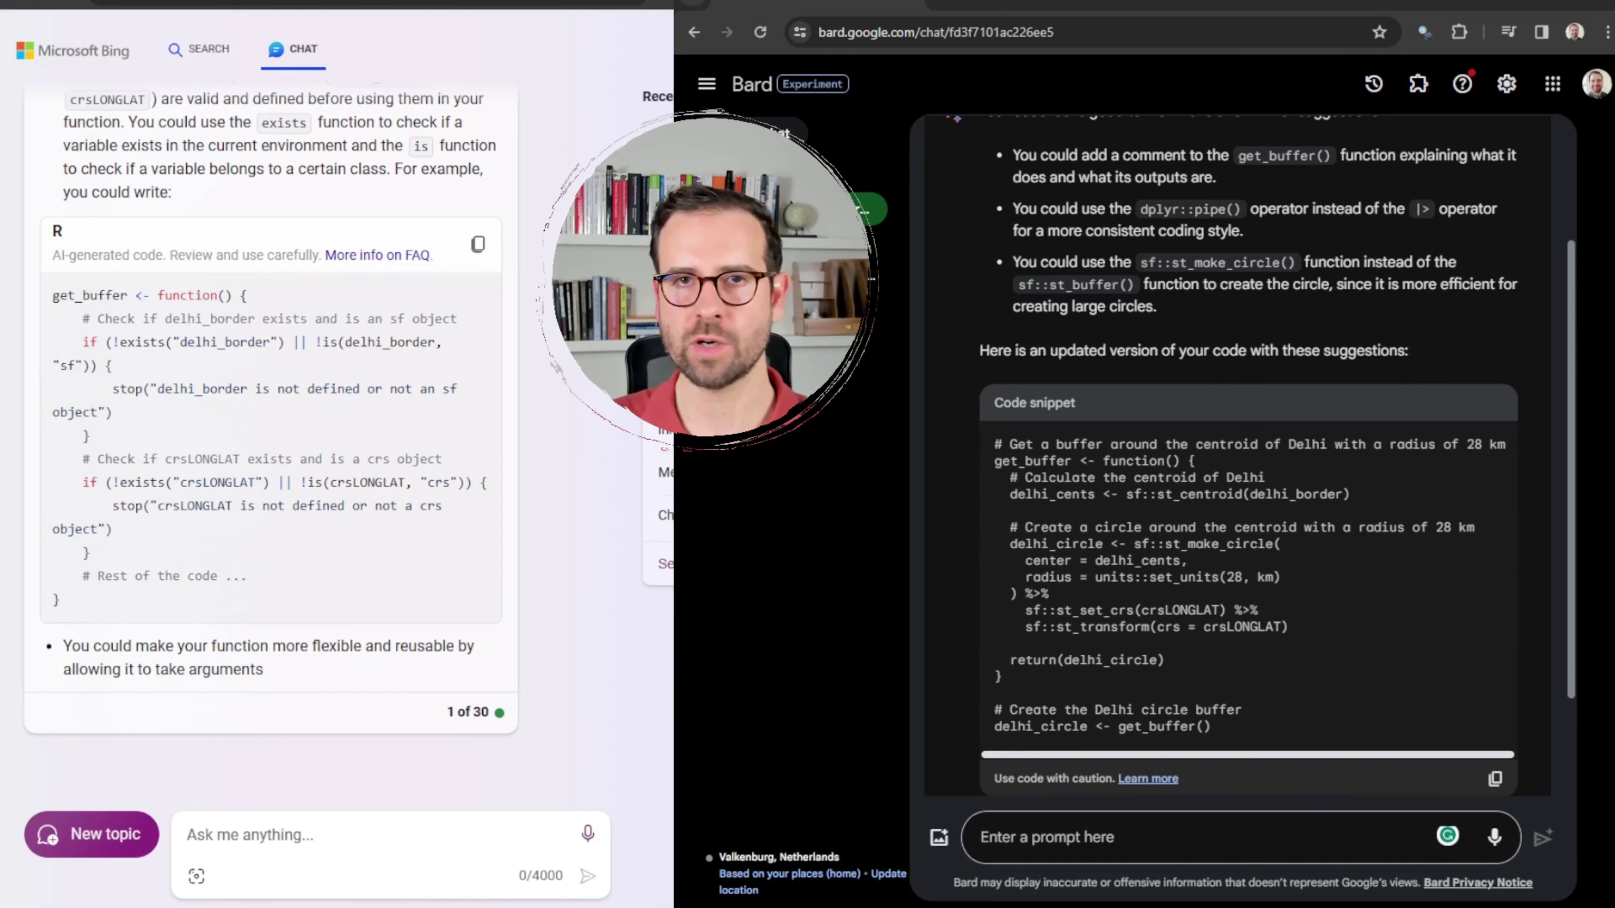
pyautogui.scroll(-2, 1246, 445)
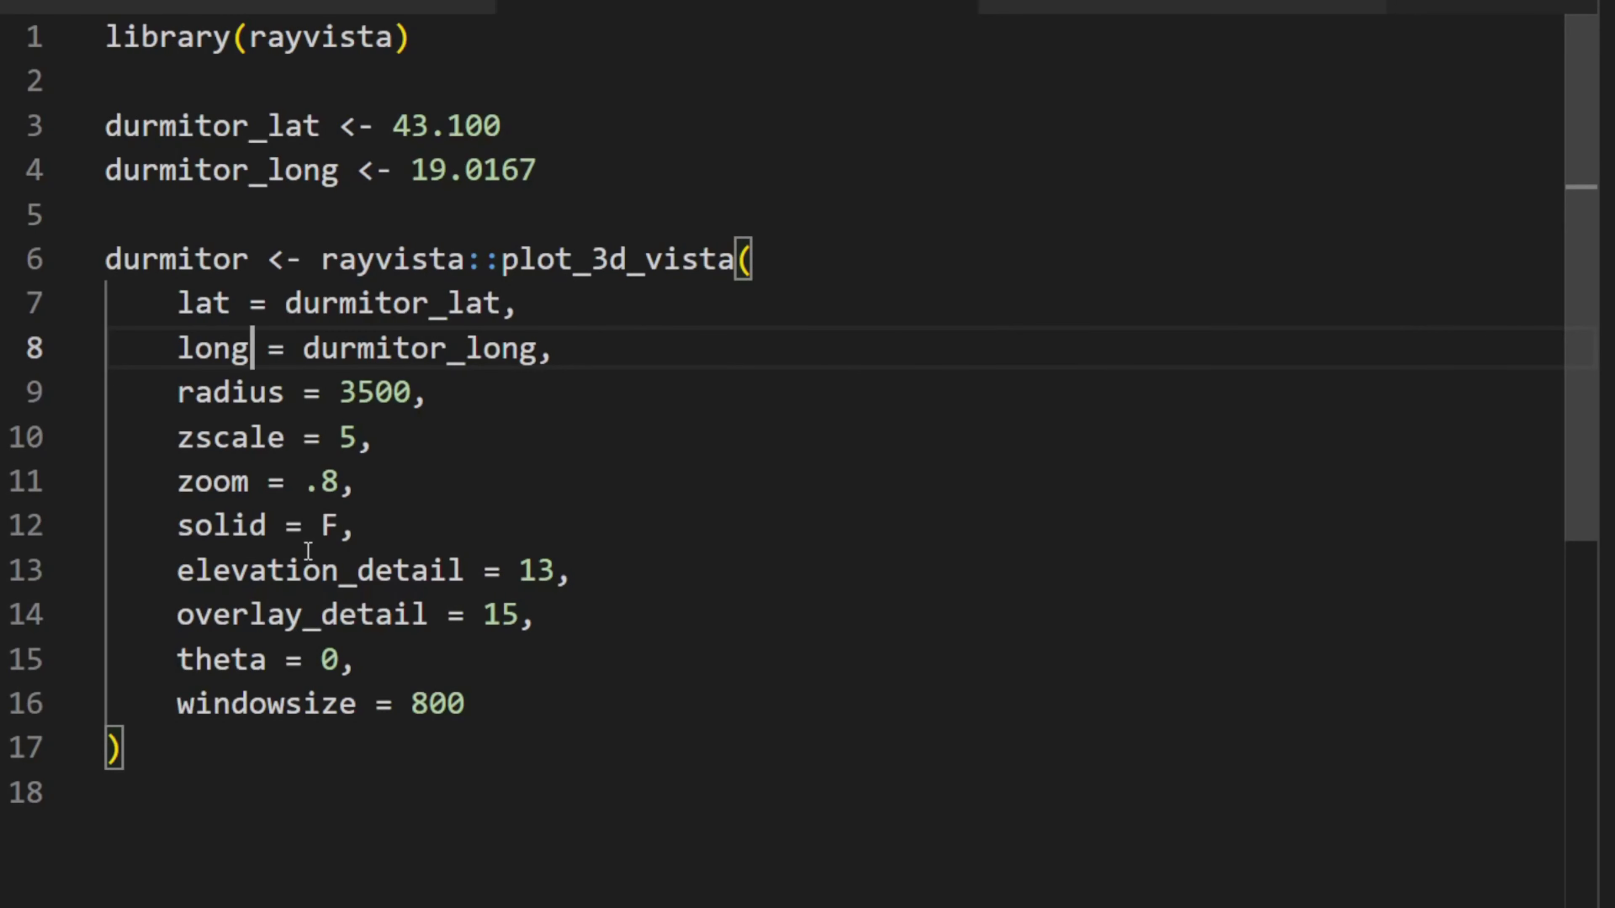
pyautogui.write('itude = durmitor_long,')
pyautogui.click(667, 350)
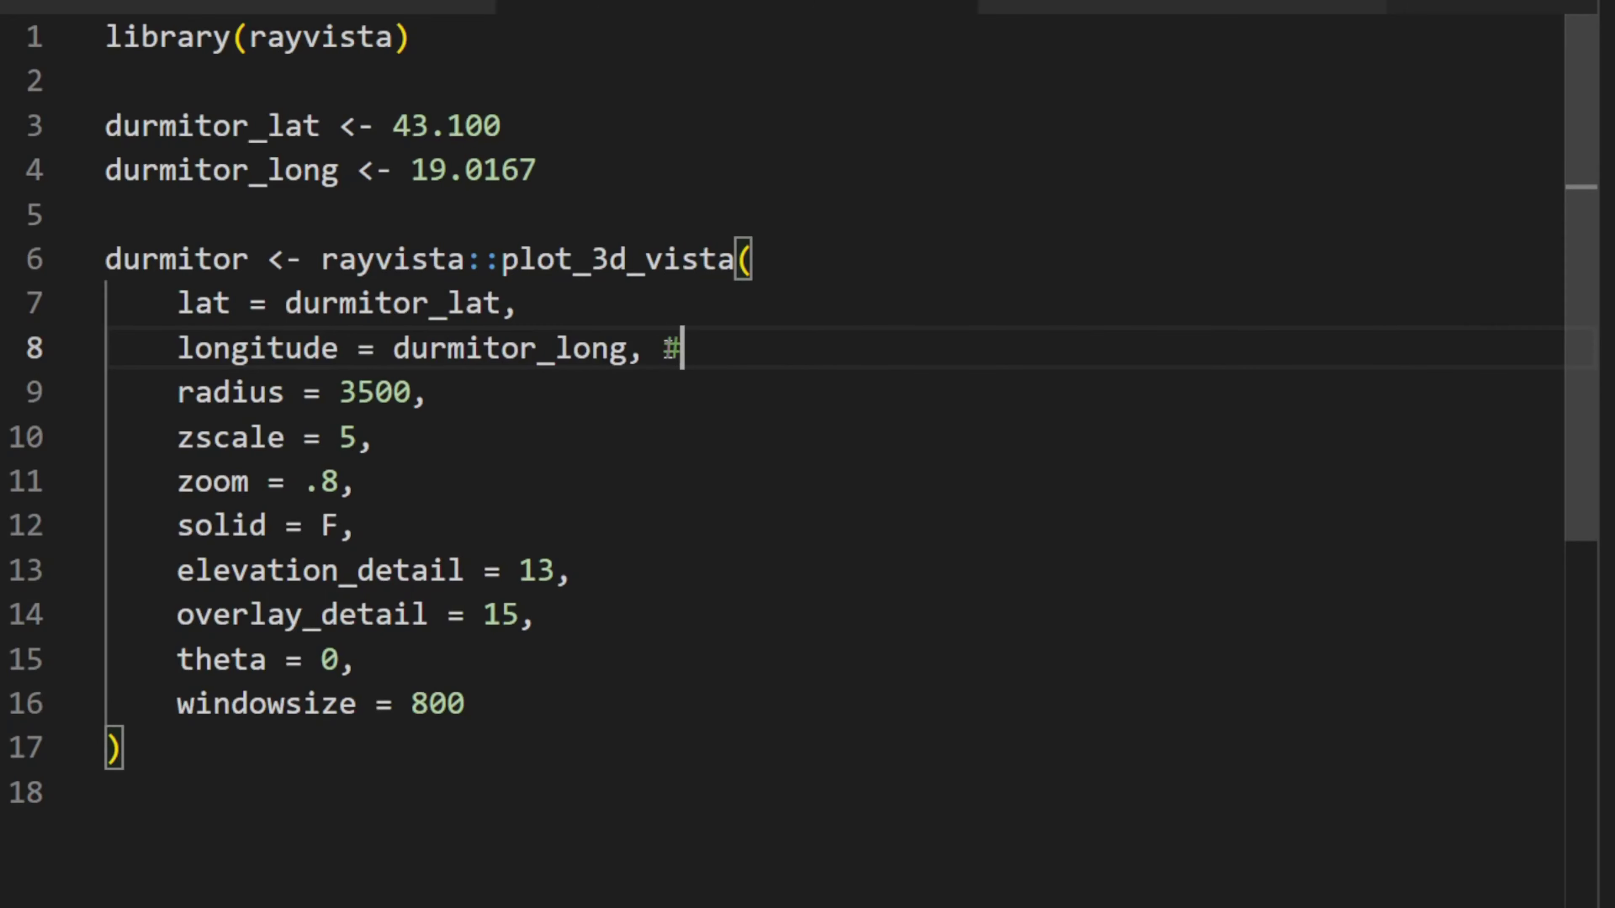
# Add the comment '# THIS IS WRONG!' after the renamed longitude argument on line 8.
pyautogui.write('# THIS IS WRONG!')
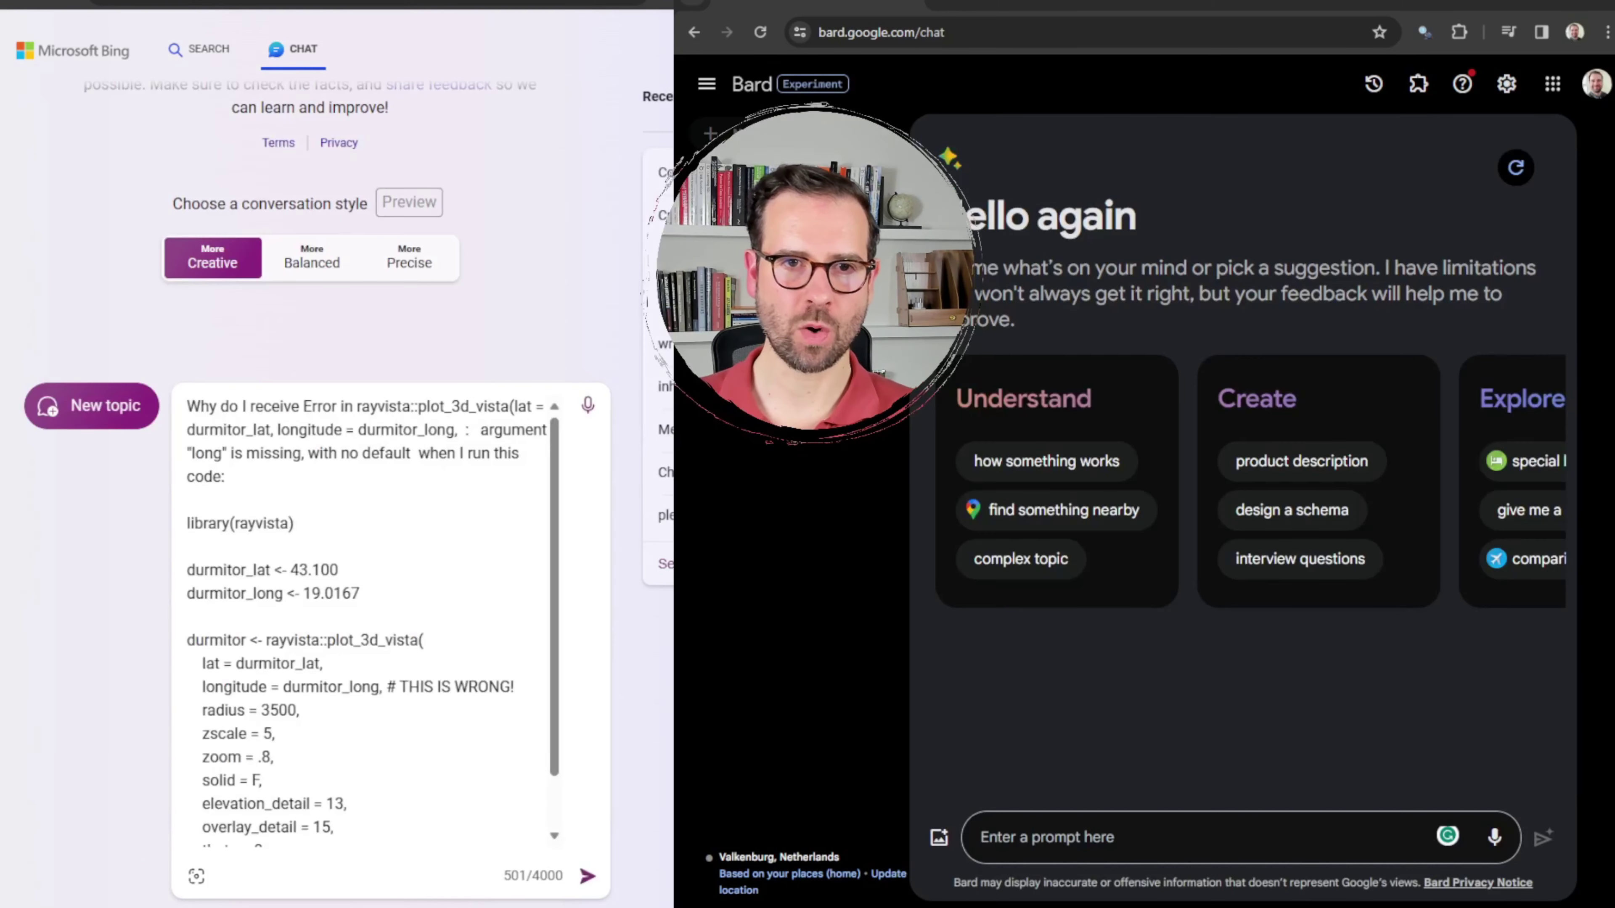
# Ready Bing's drafted question about the plot_3d_vista 'argument "long" is missing' error for sending.
pyautogui.click(425, 487)
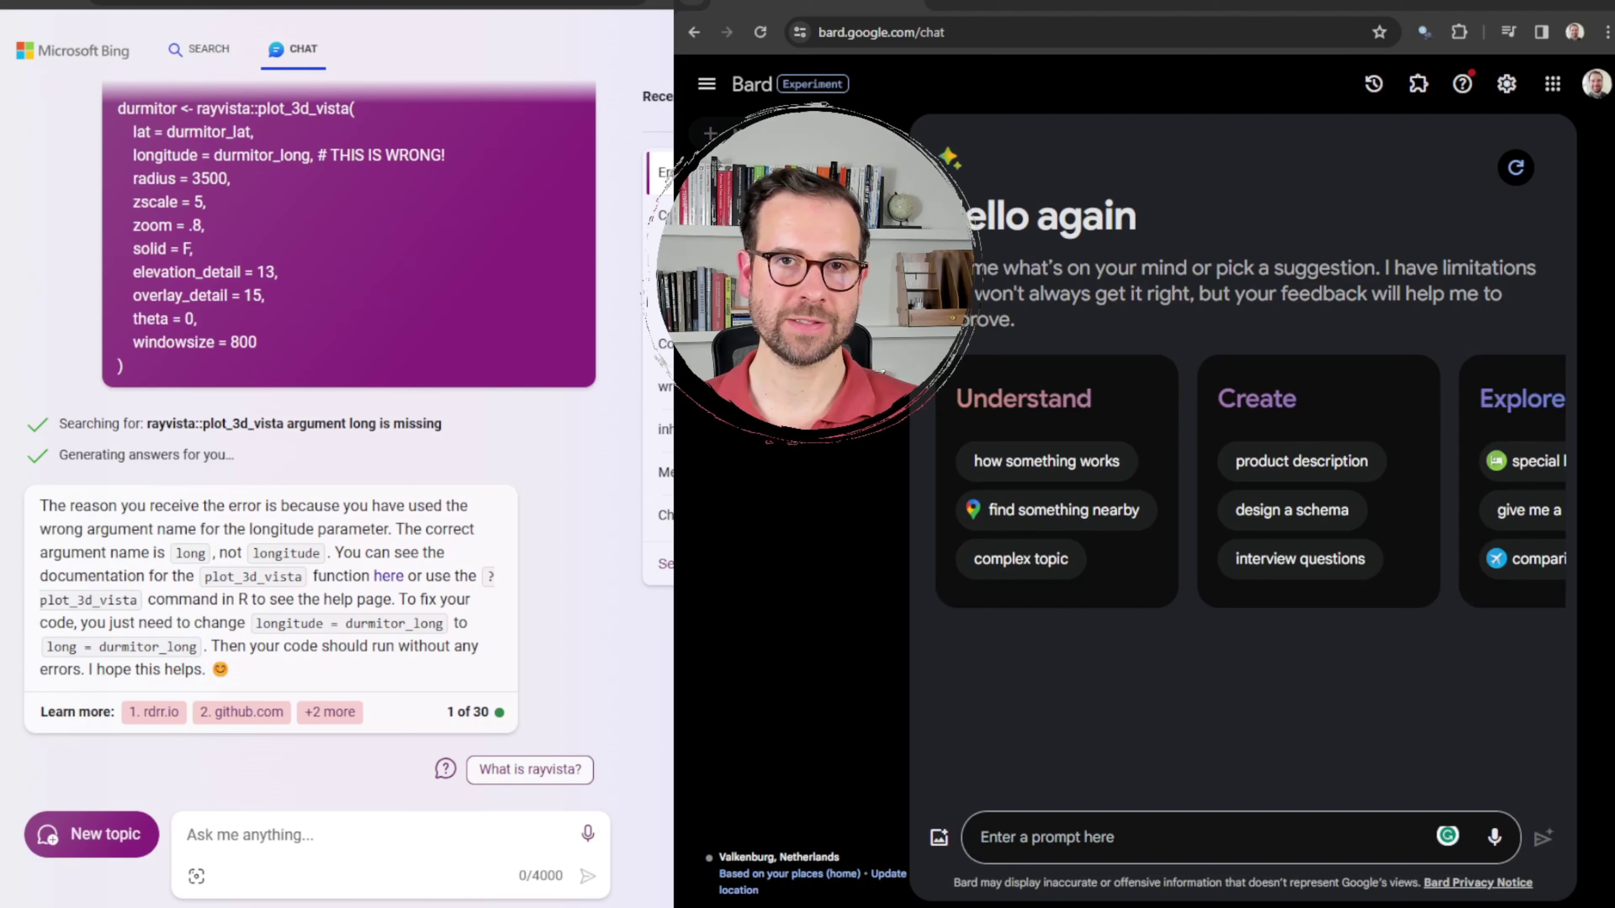
pyautogui.hotkey('ctrl', 'v')
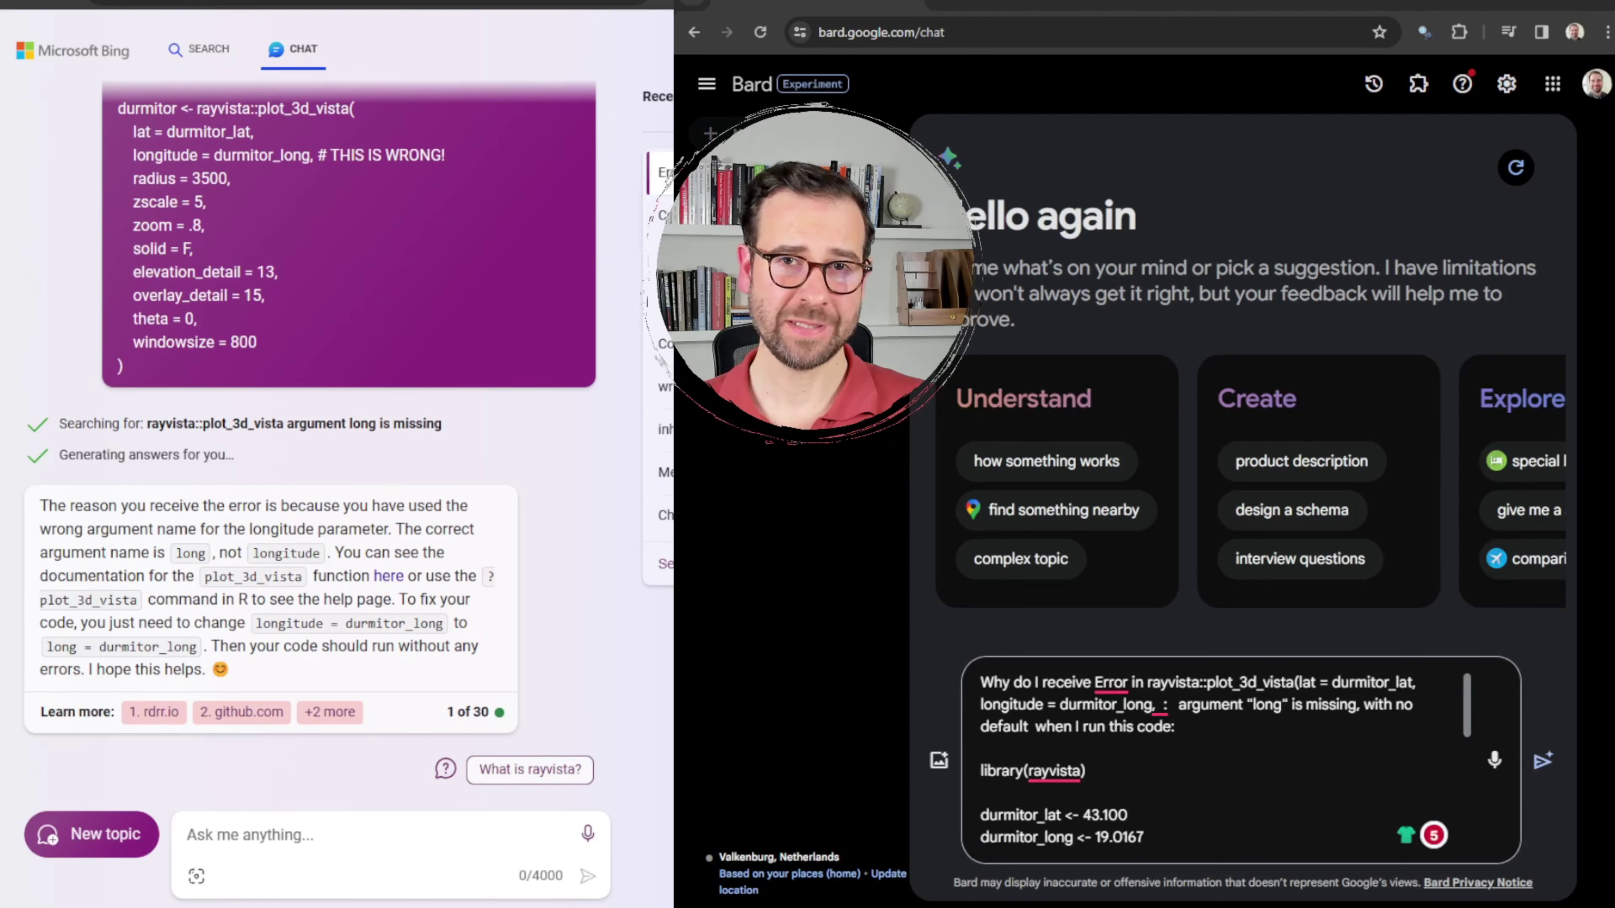
pyautogui.click(1456, 815)
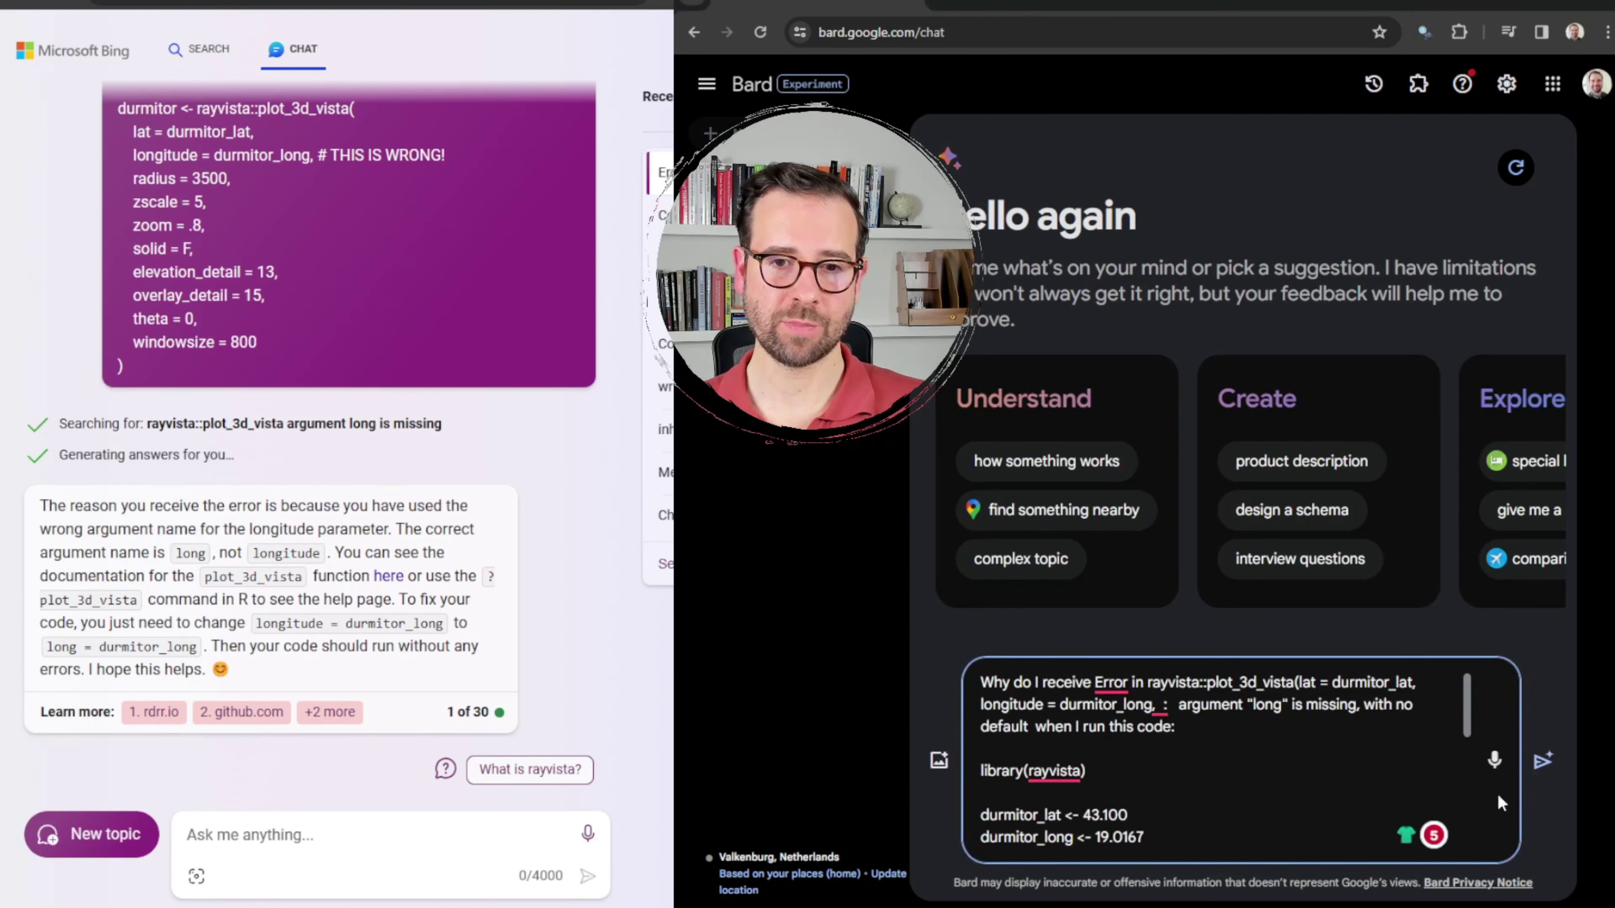
# Send the rayvista error question to Bard and highlight the '# THIS IS CORRECT!' comment in its fix.
pyautogui.click(1543, 763)
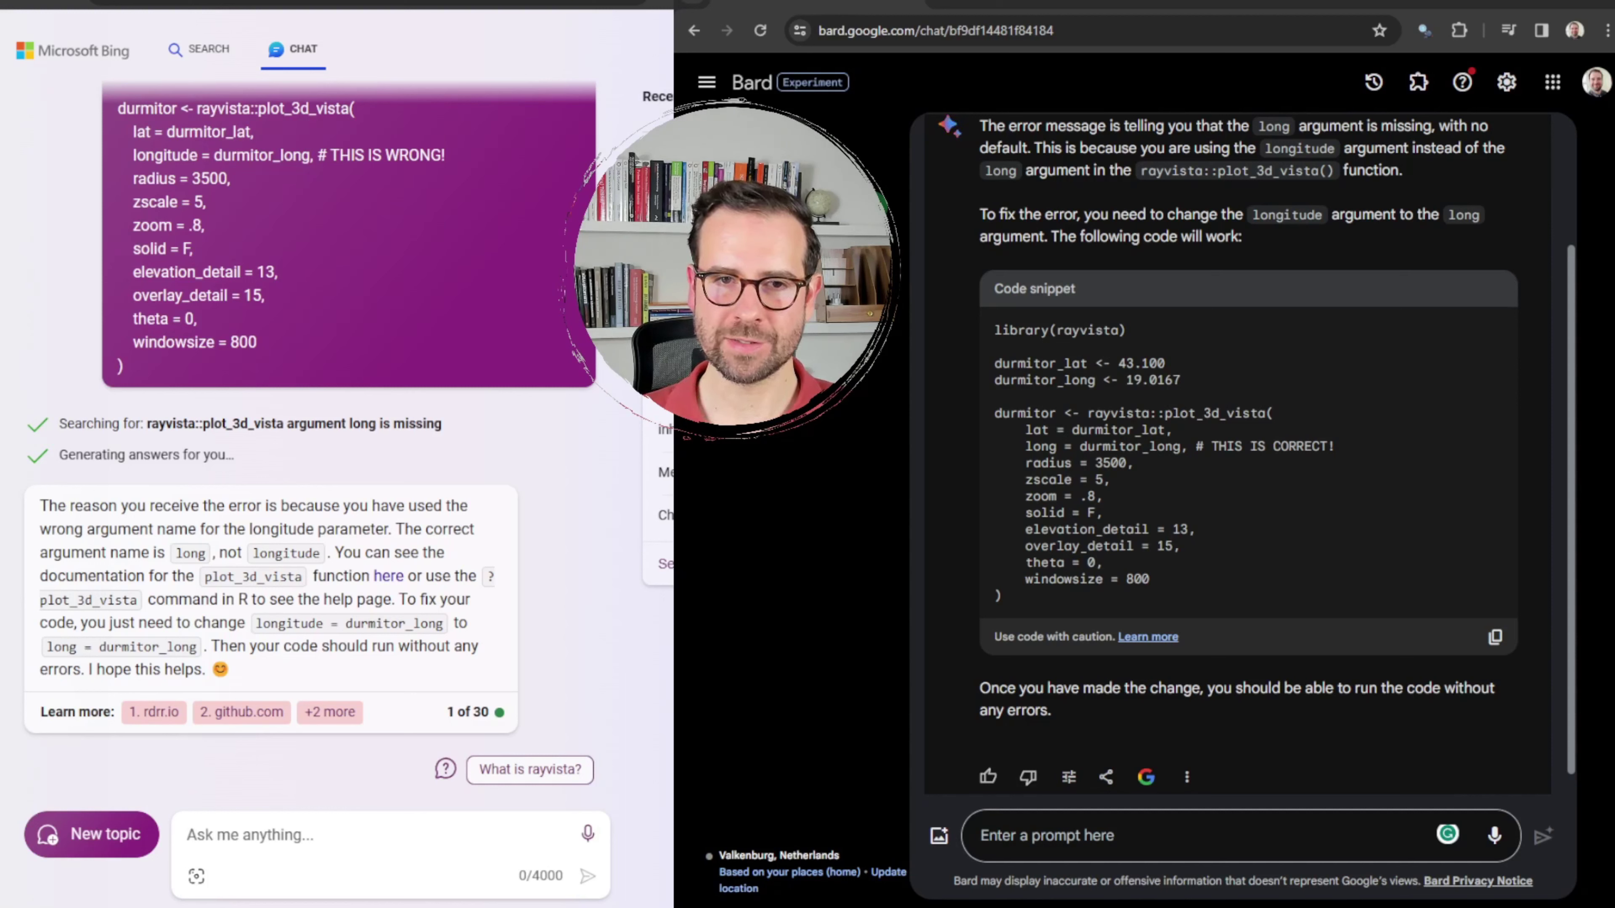
pyautogui.moveTo(1195, 446); pyautogui.dragTo(1334, 441)
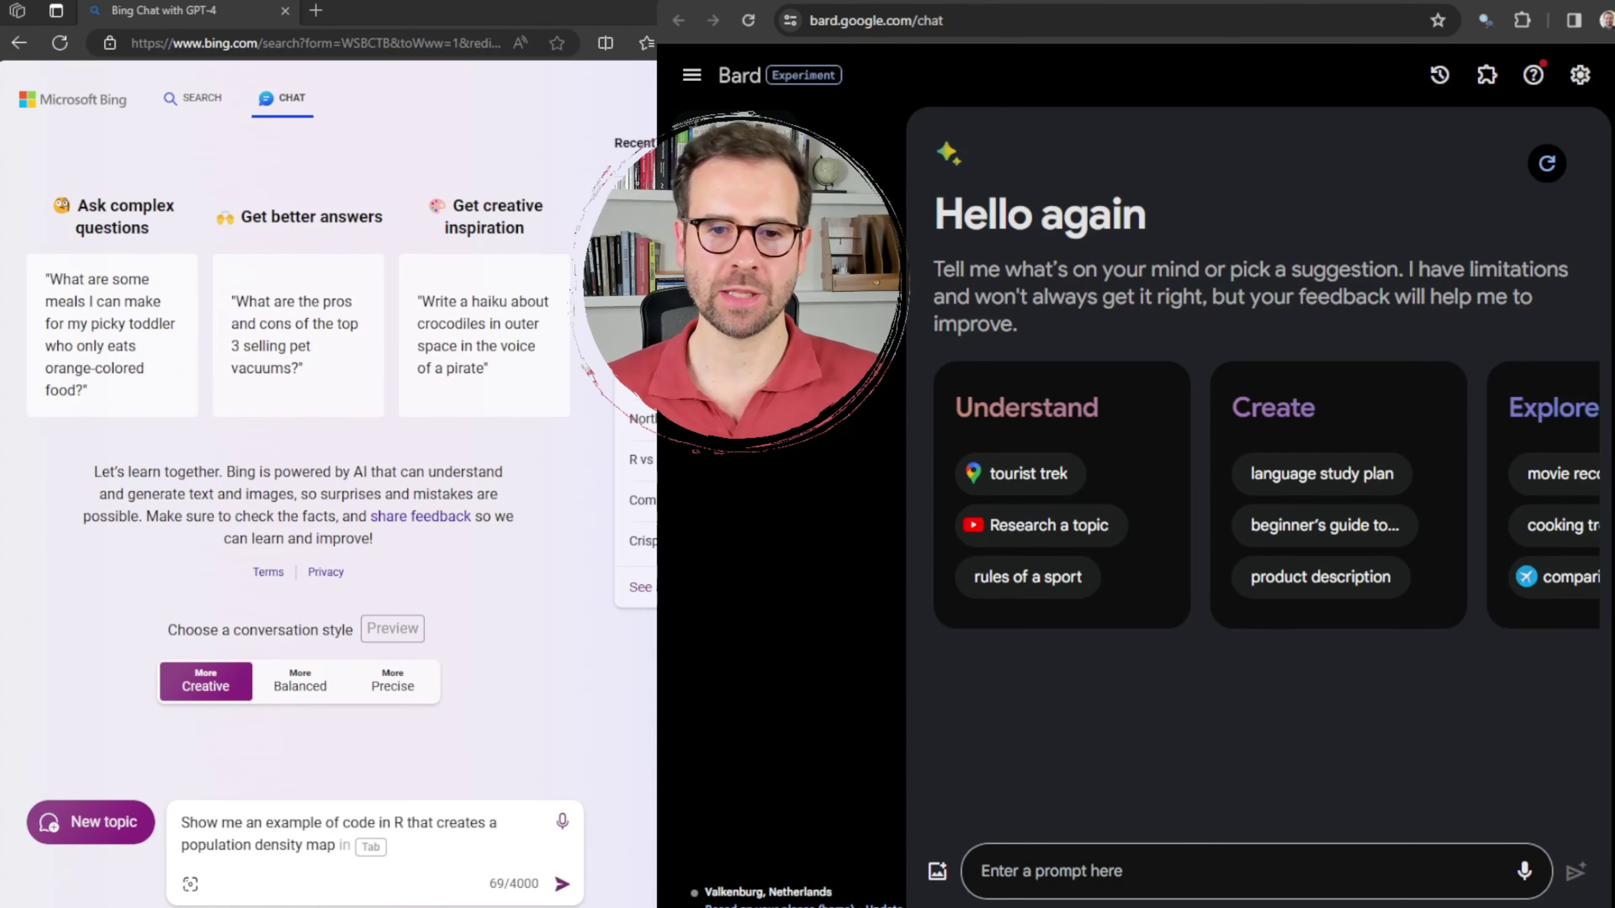
# Send Bing the request for R code that creates a population density map.
pyautogui.press('Return')
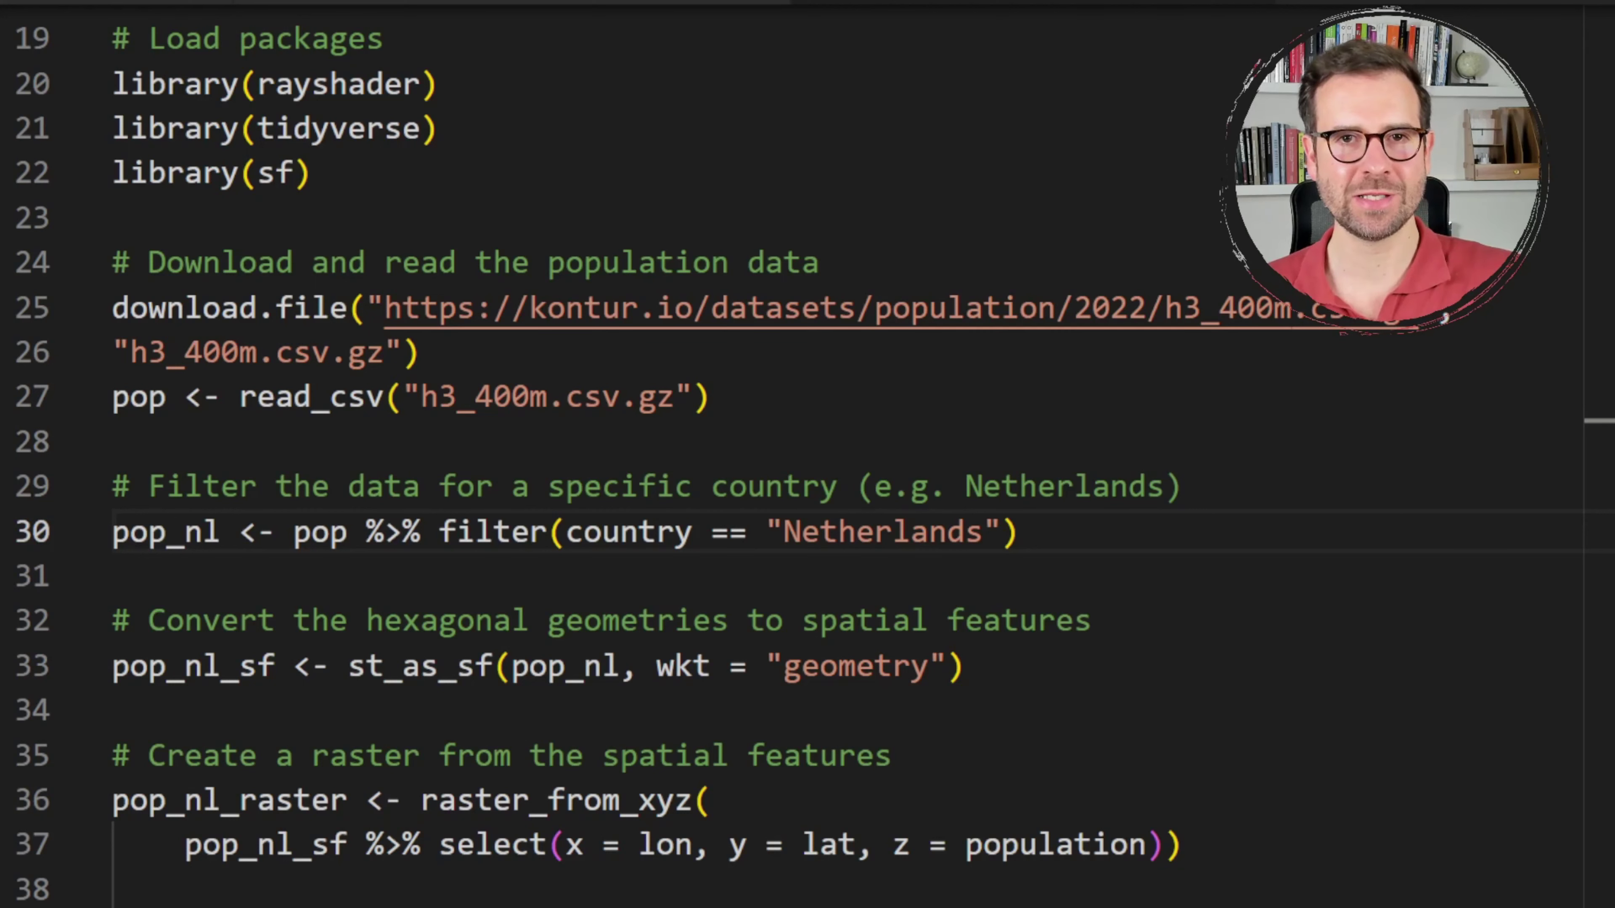
pyautogui.scroll(-3, 807, 455)
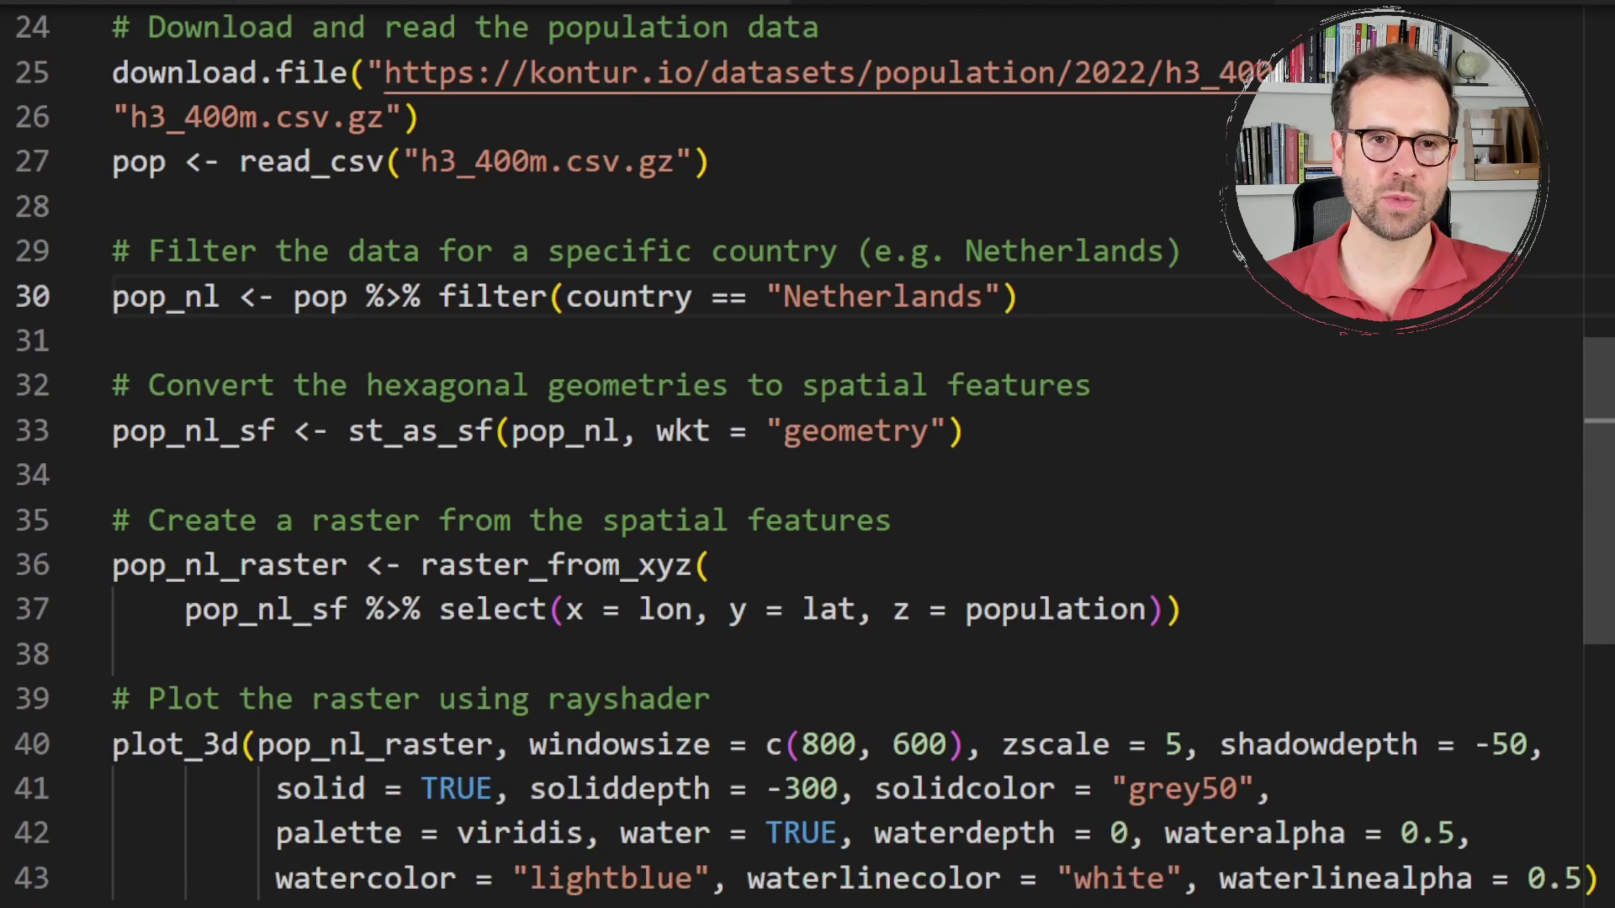
pyautogui.scroll(-1, 807, 454)
pyautogui.scroll(3, 807, 454)
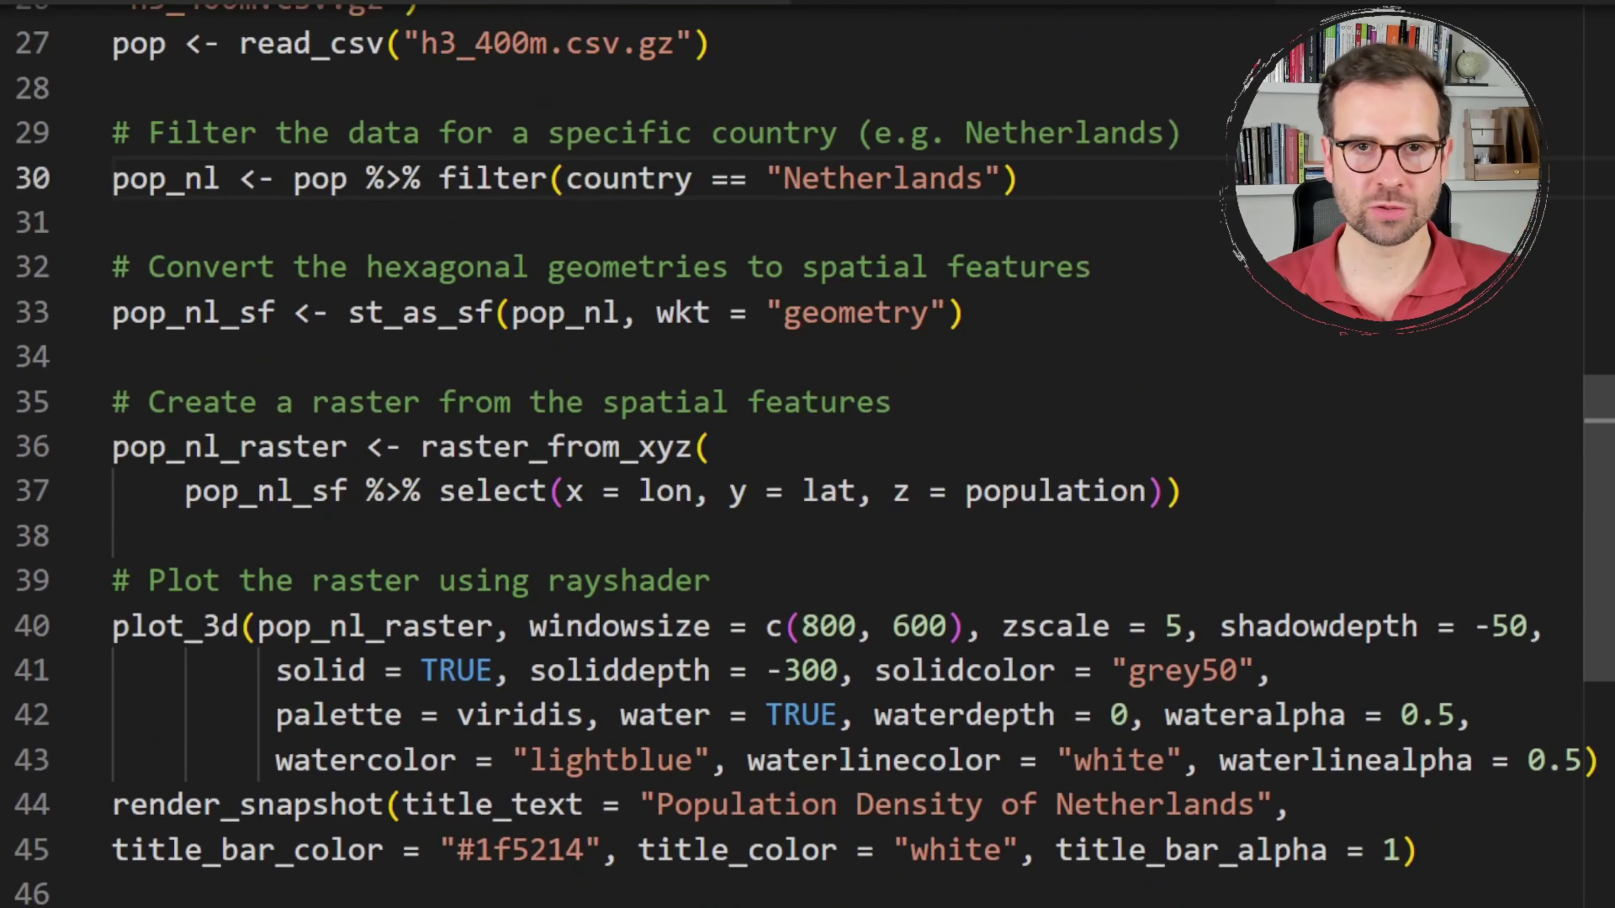
pyautogui.scroll(1, 807, 455)
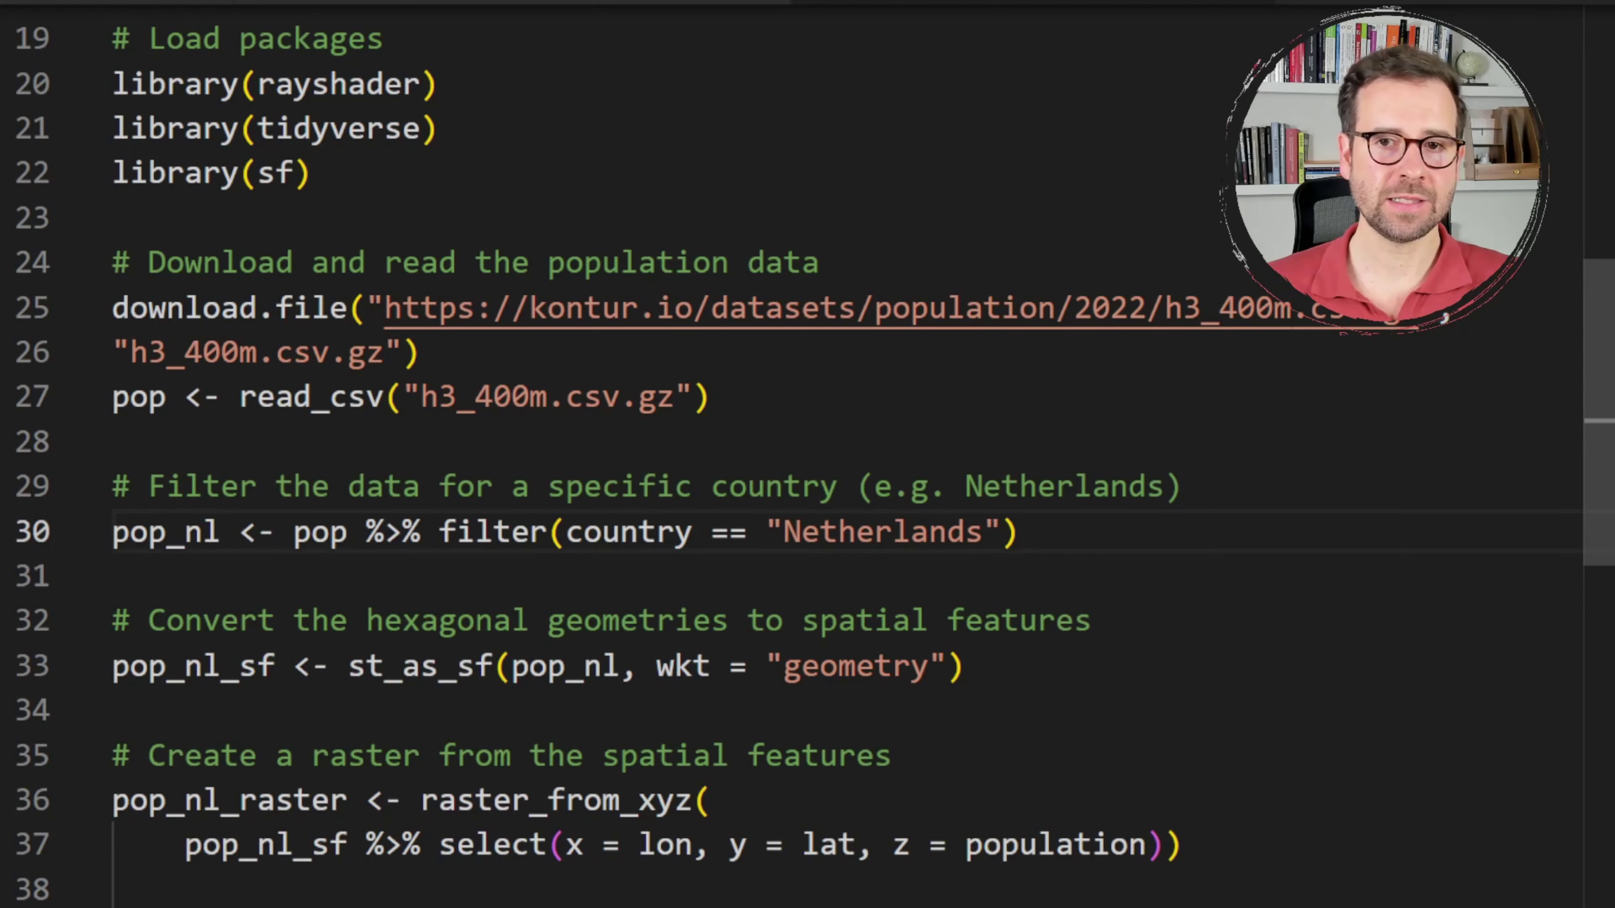
pyautogui.press('Up')
pyautogui.press('Up')
pyautogui.press('Up')
pyautogui.press('Up')
pyautogui.press('Up')
pyautogui.press('Up')
pyautogui.press('Up')
pyautogui.press('Up')
pyautogui.press('Down')
pyautogui.press('Down')
pyautogui.press('Down')
pyautogui.press('End')
pyautogui.hotkey('shift', 'Down')
pyautogui.hotkey('shift', 'Up')
pyautogui.hotkey('shift', 'Home')
pyautogui.click(1207, 498)
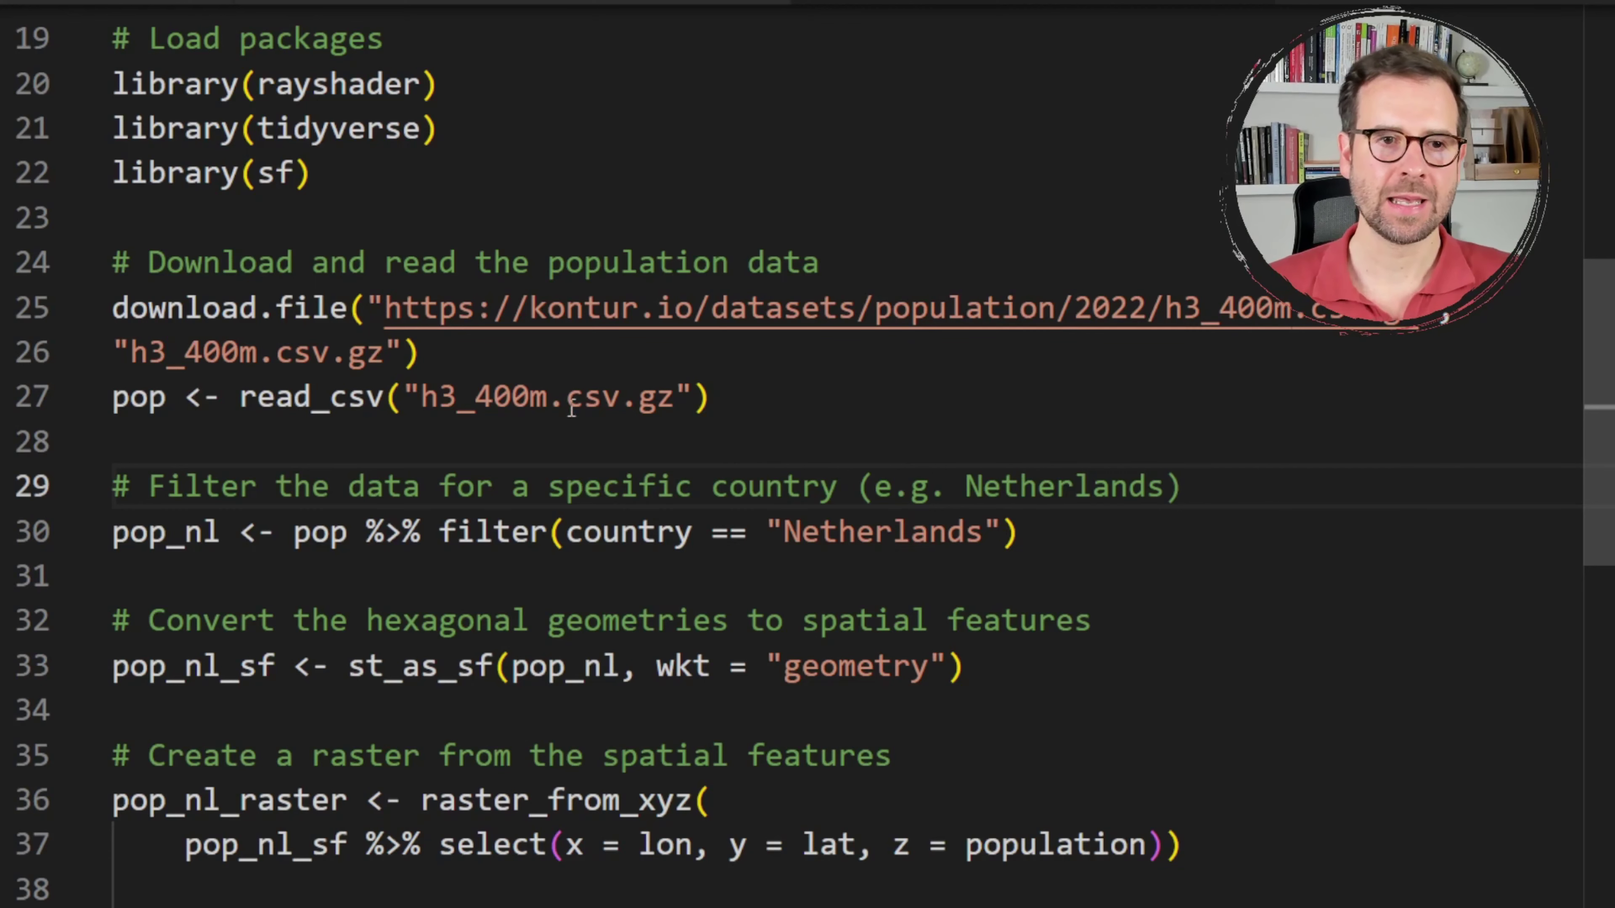
# Highlight the read_csv population CSV line in the Cursor script, then clear the selection.
pyautogui.moveTo(707, 398); pyautogui.dragTo(111, 409)
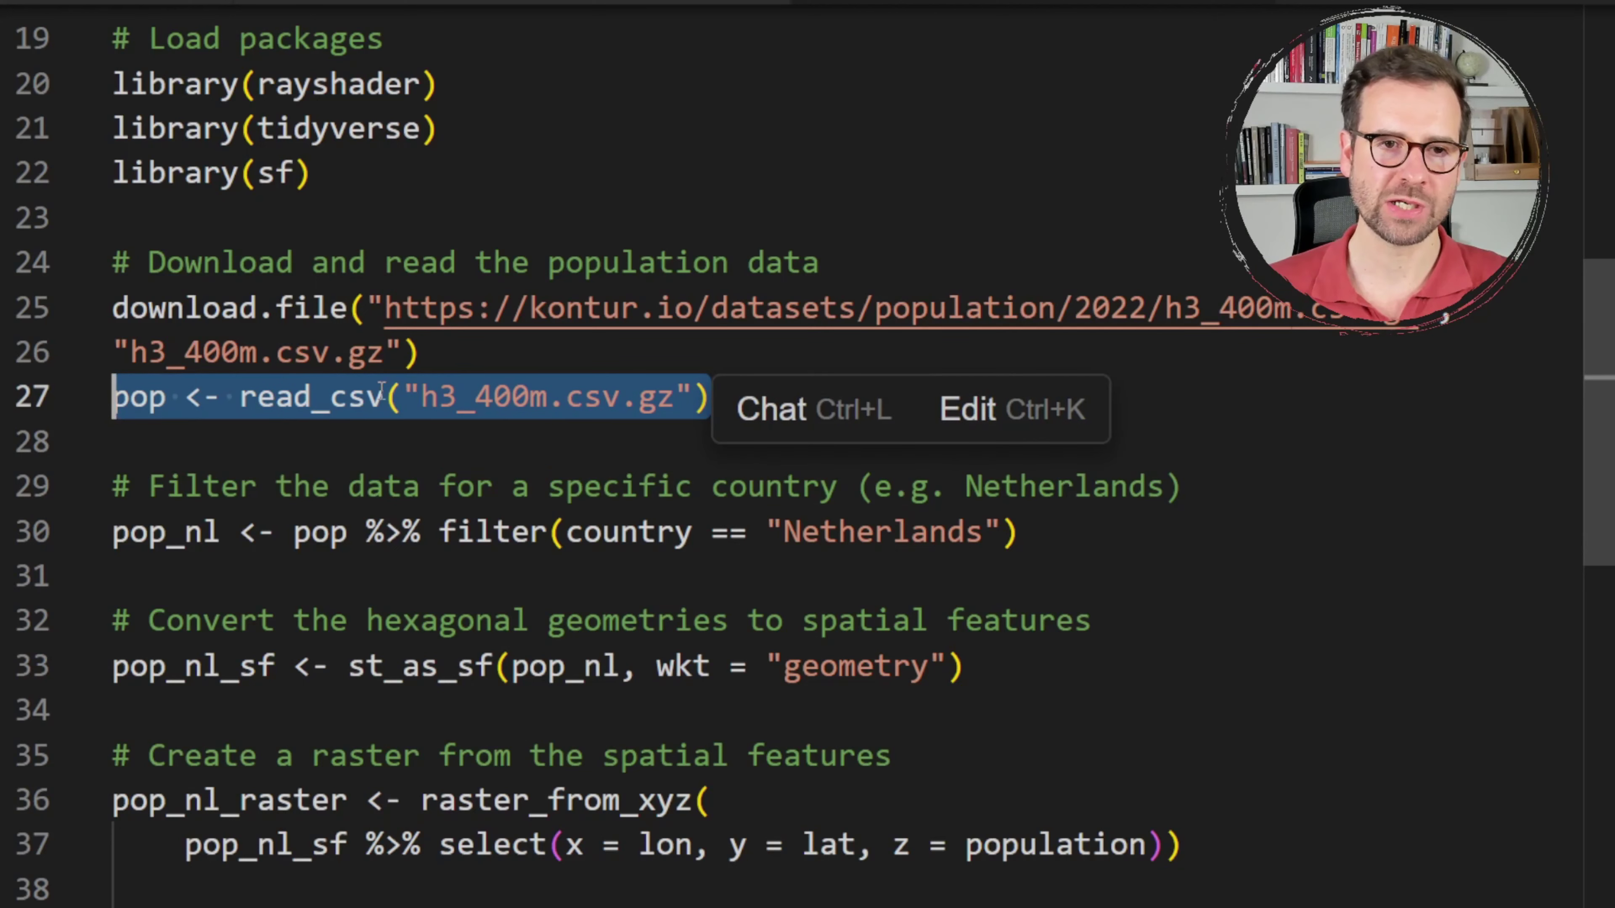
pyautogui.click(745, 354)
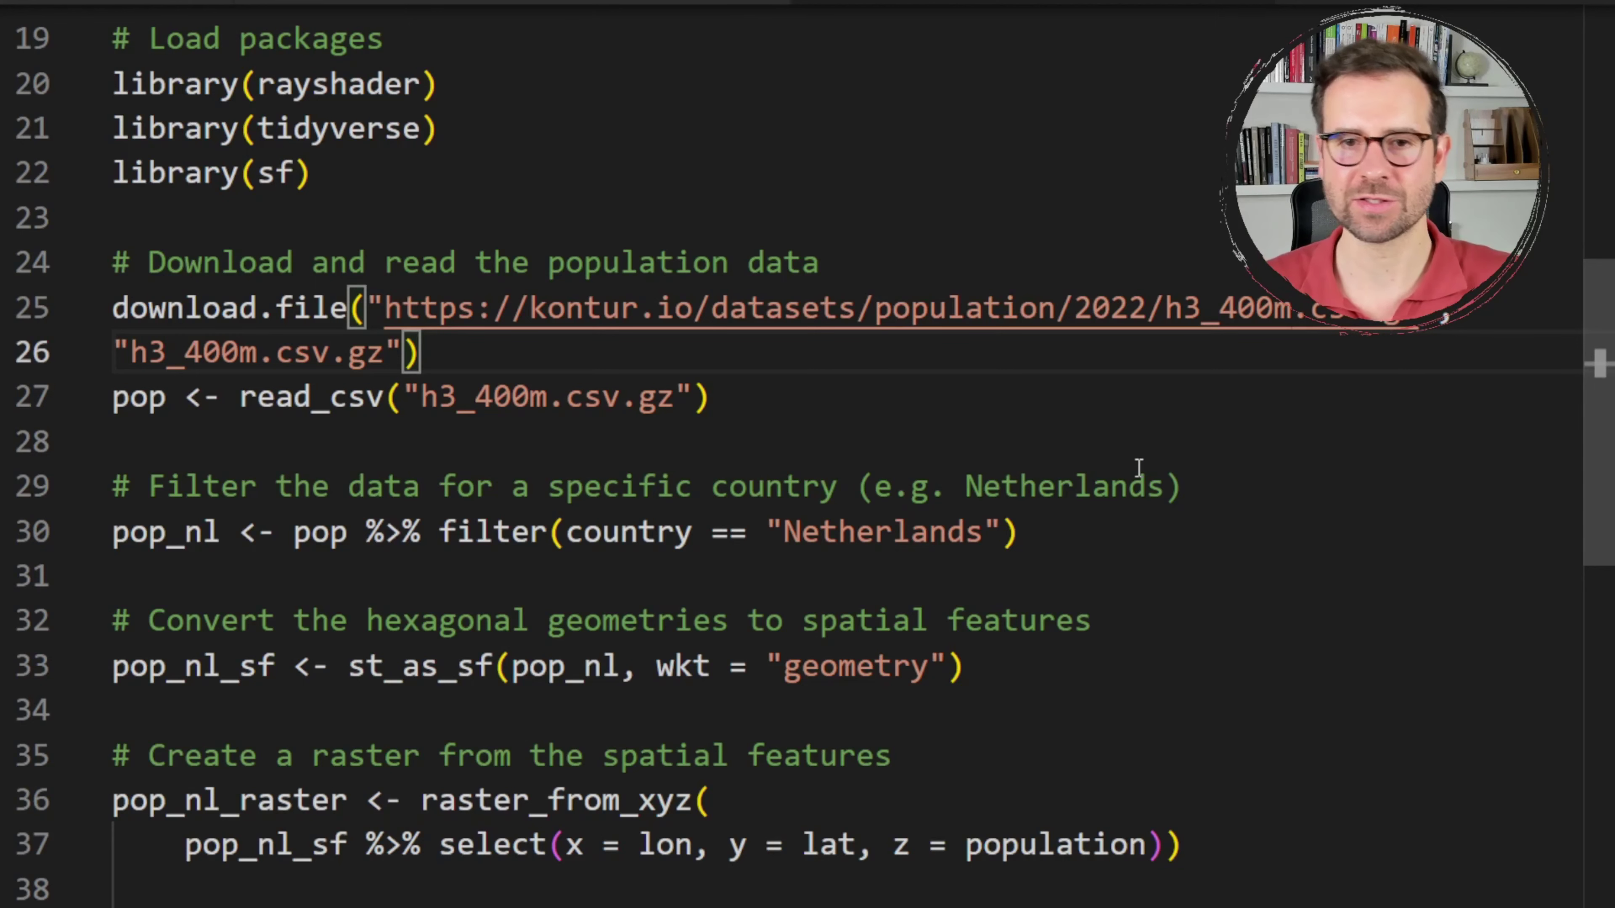
pyautogui.moveTo(718, 398); pyautogui.dragTo(84, 401)
pyautogui.click(724, 450)
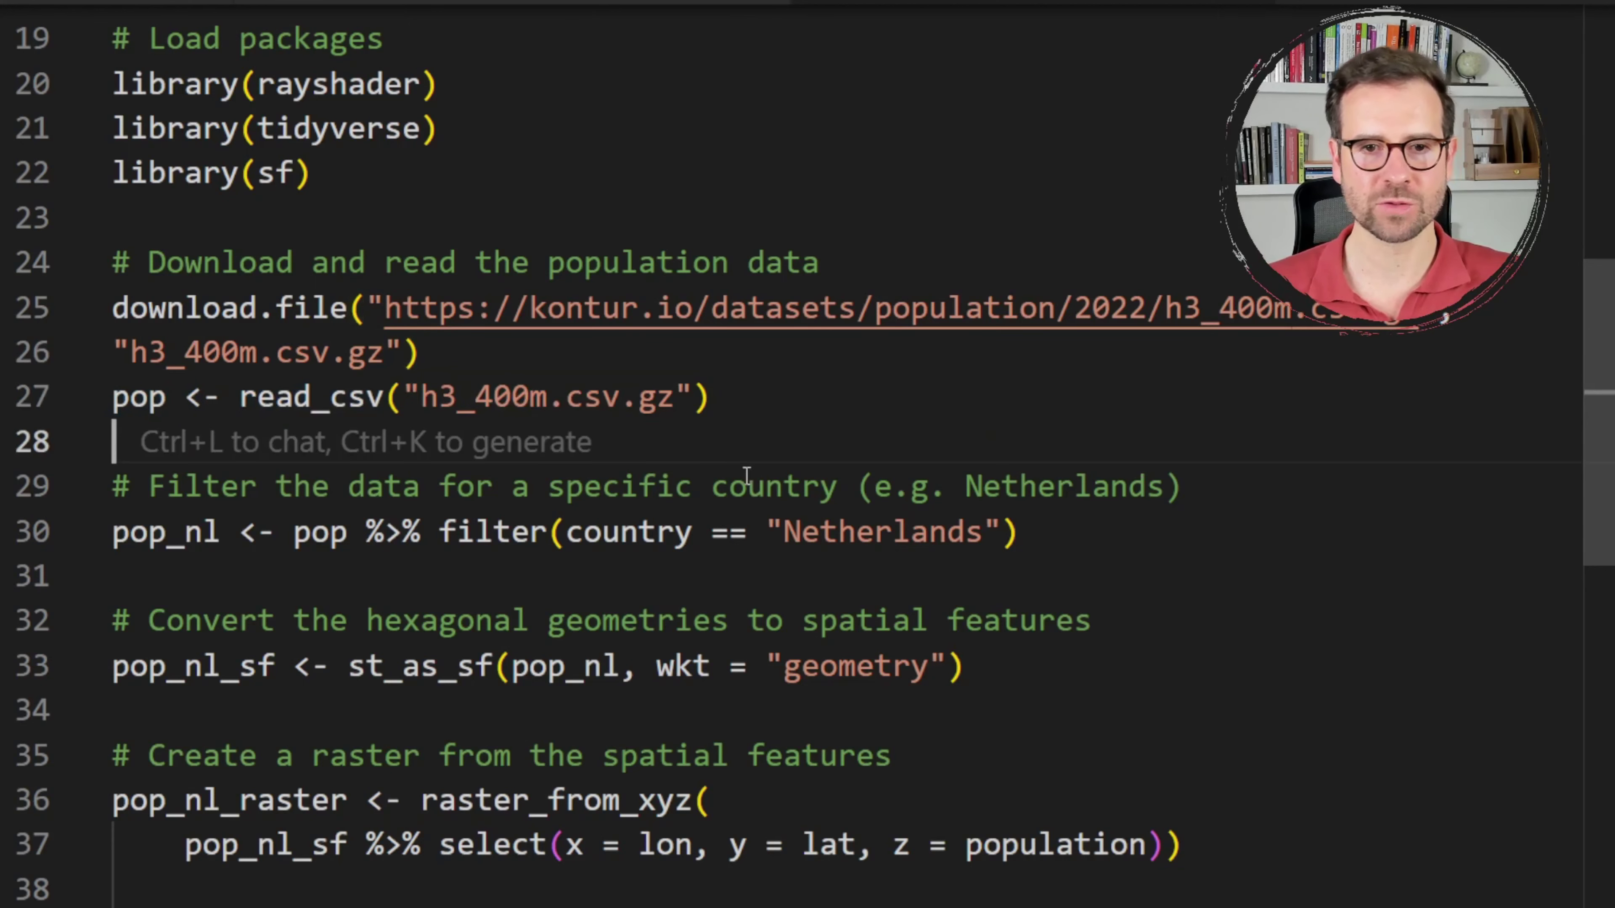
pyautogui.scroll(-1, 870, 582)
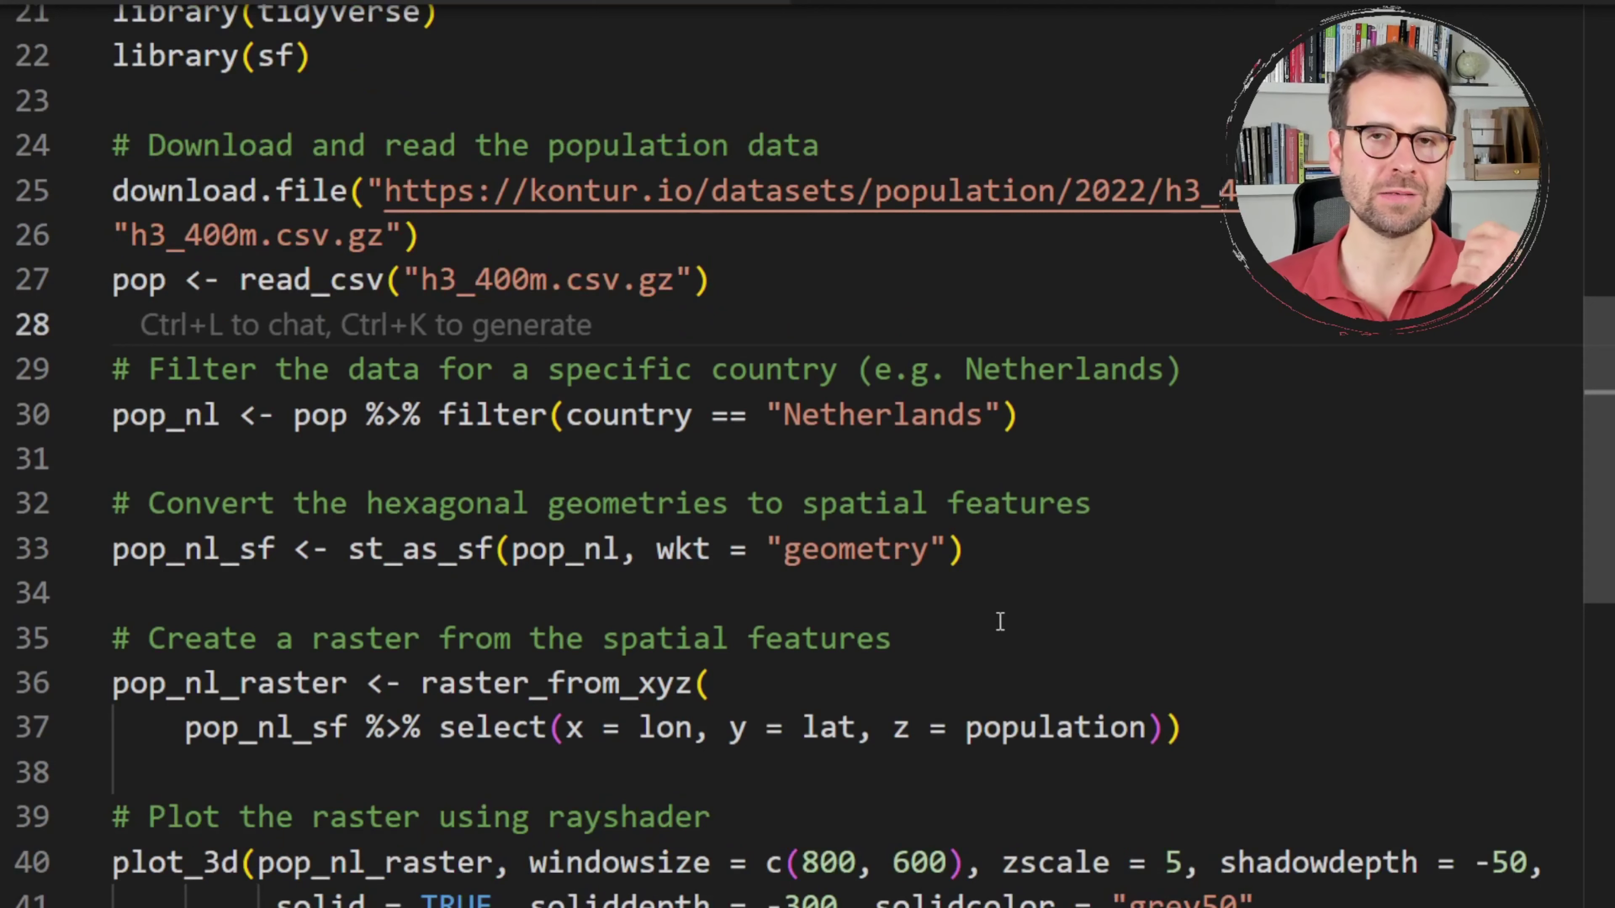
pyautogui.scroll(-1, 1030, 555)
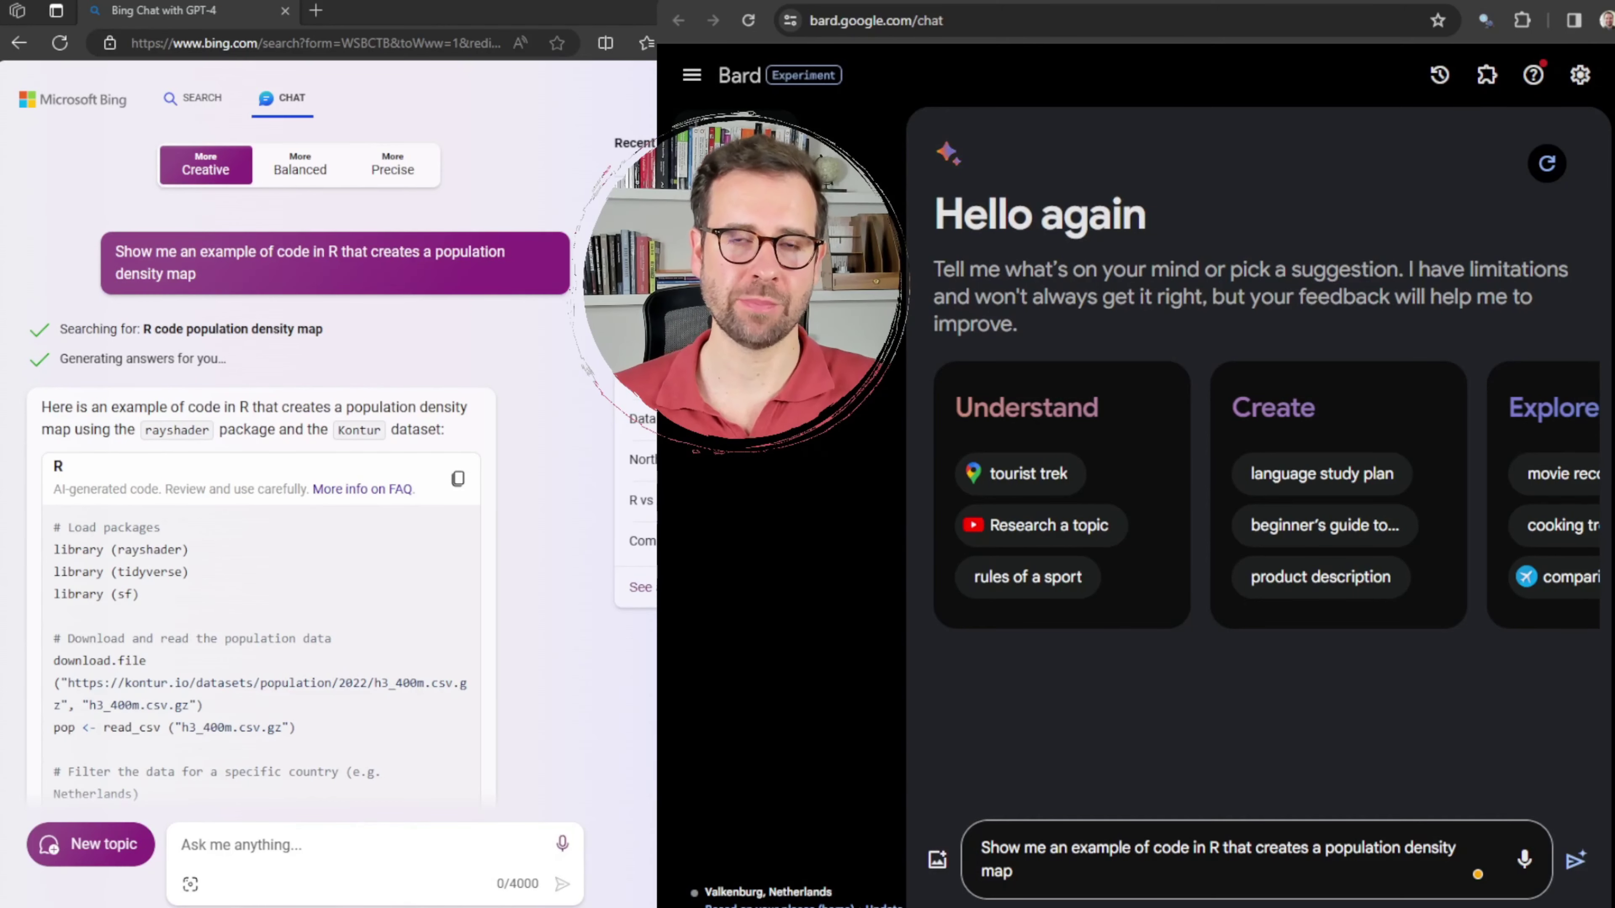
# Send the population density map request to Bard and paste the 'using real data' follow-up into Bing.
pyautogui.press('Return')
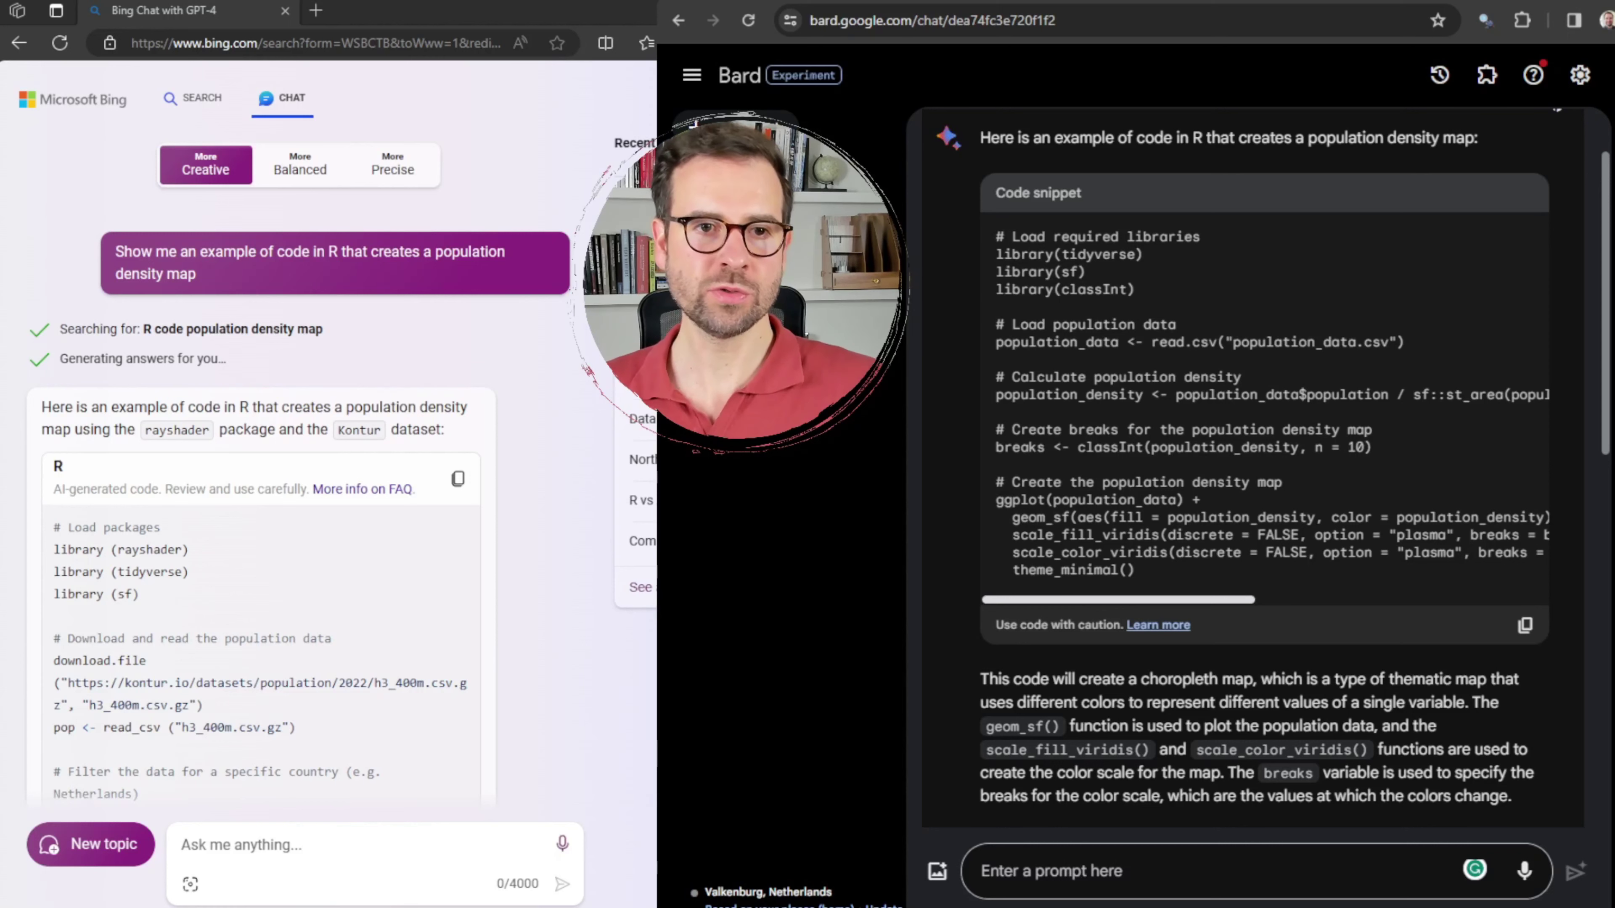
pyautogui.write('Show me an example of code in R that creates a population density map using real data')
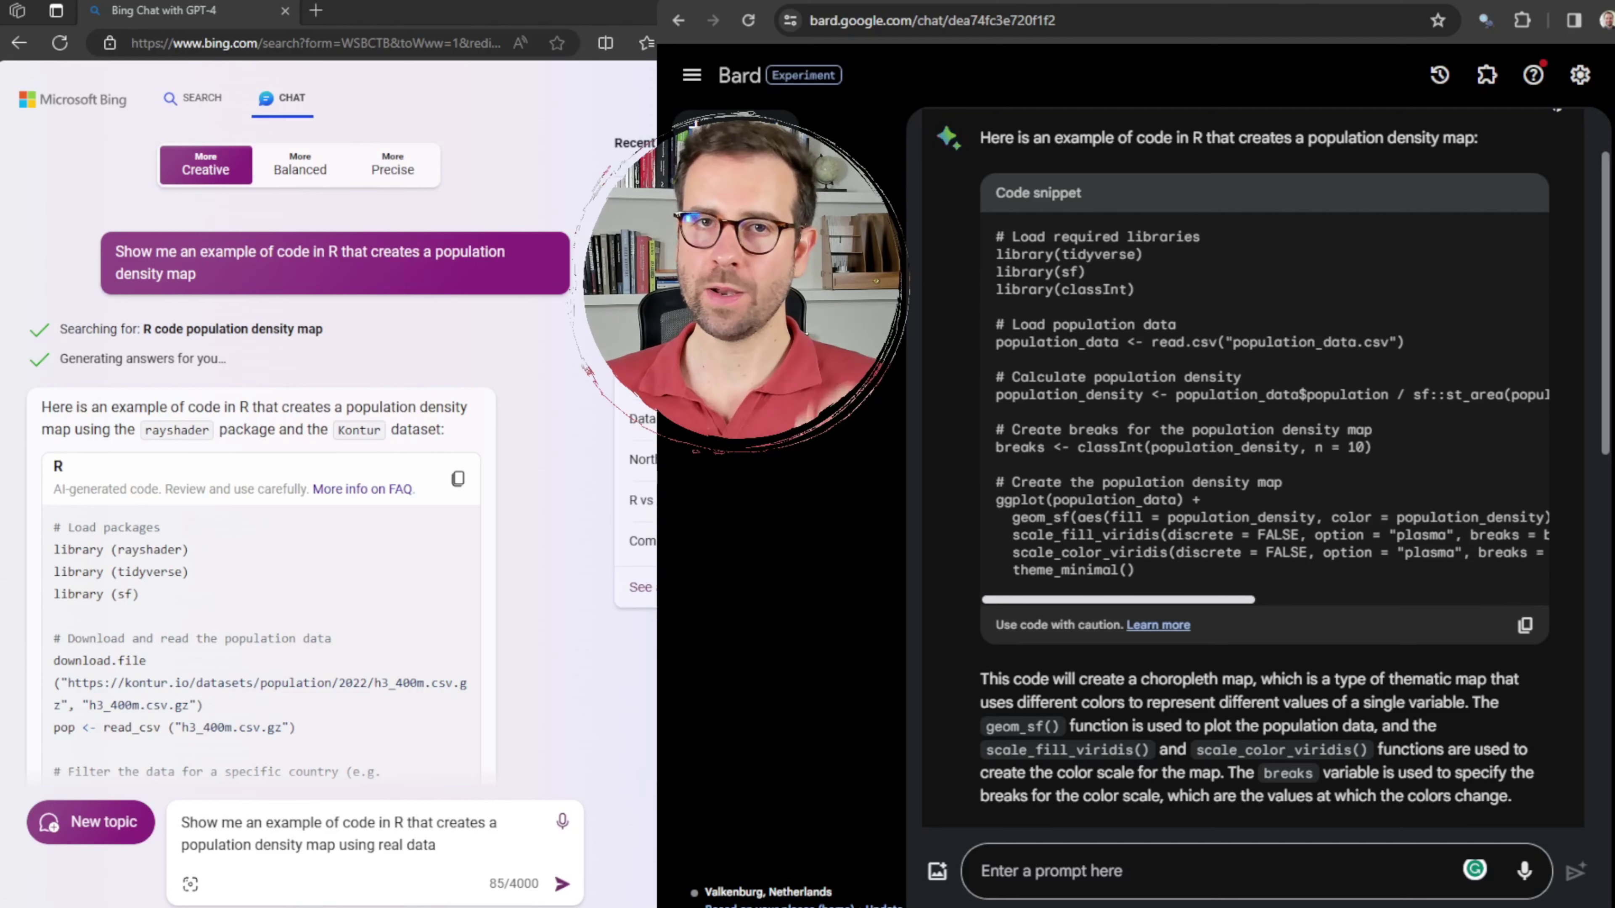
# Send Bing Chat the request for R population density map code using real data.
pyautogui.press('Return')
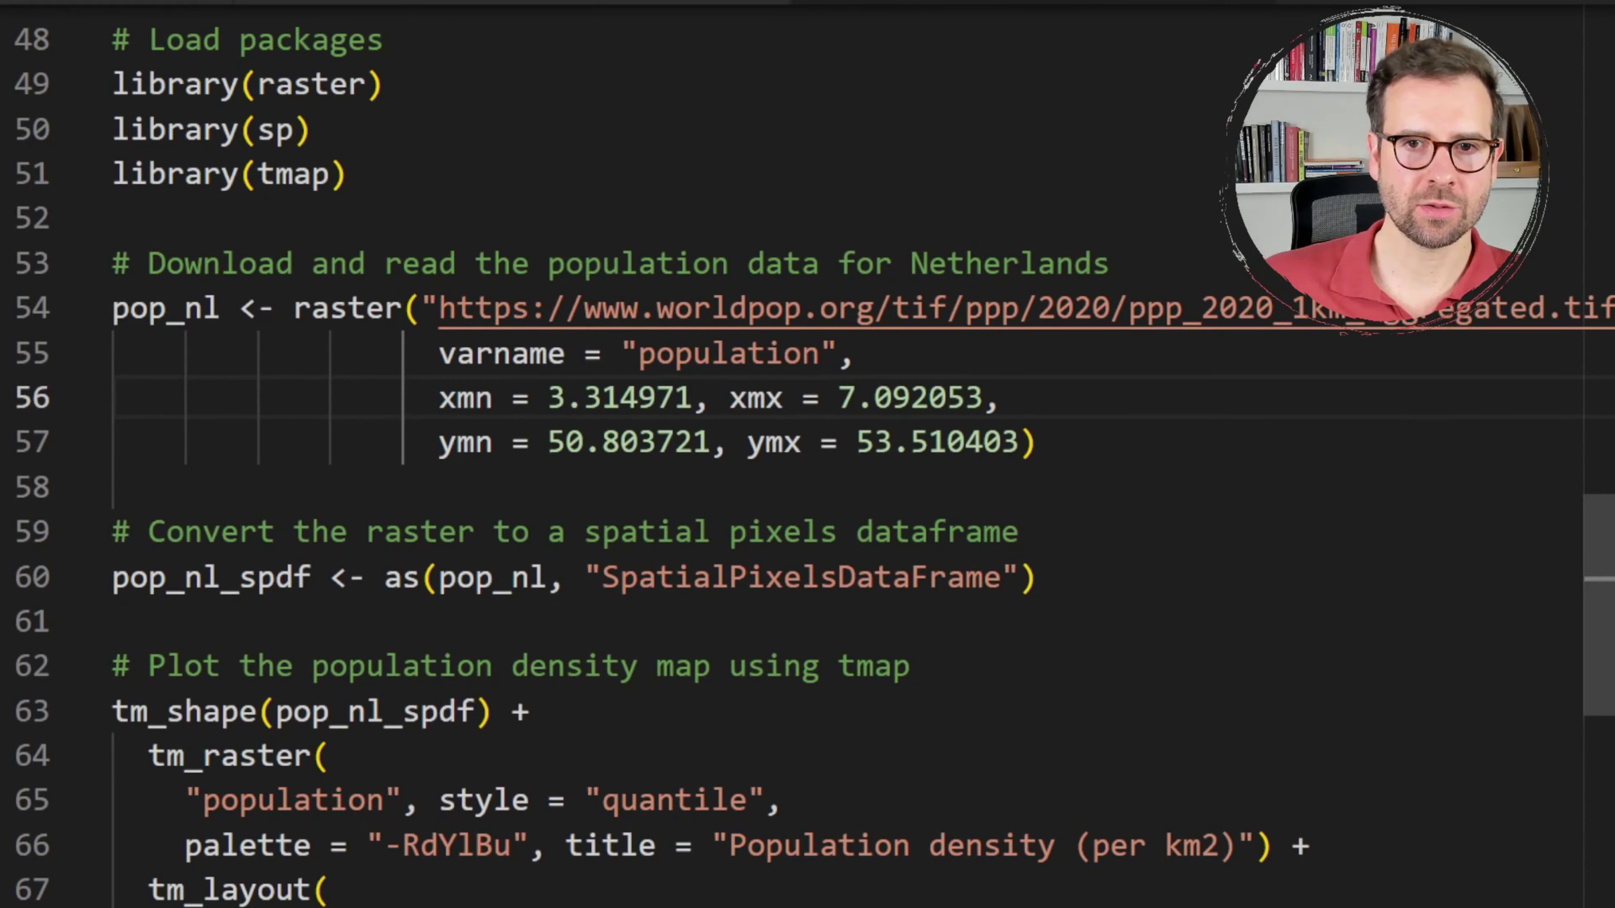
# Check the WorldPop download address in the Bing script, then return to the library(raster) code.
pyautogui.moveTo(1128, 308); pyautogui.dragTo(1236, 308)
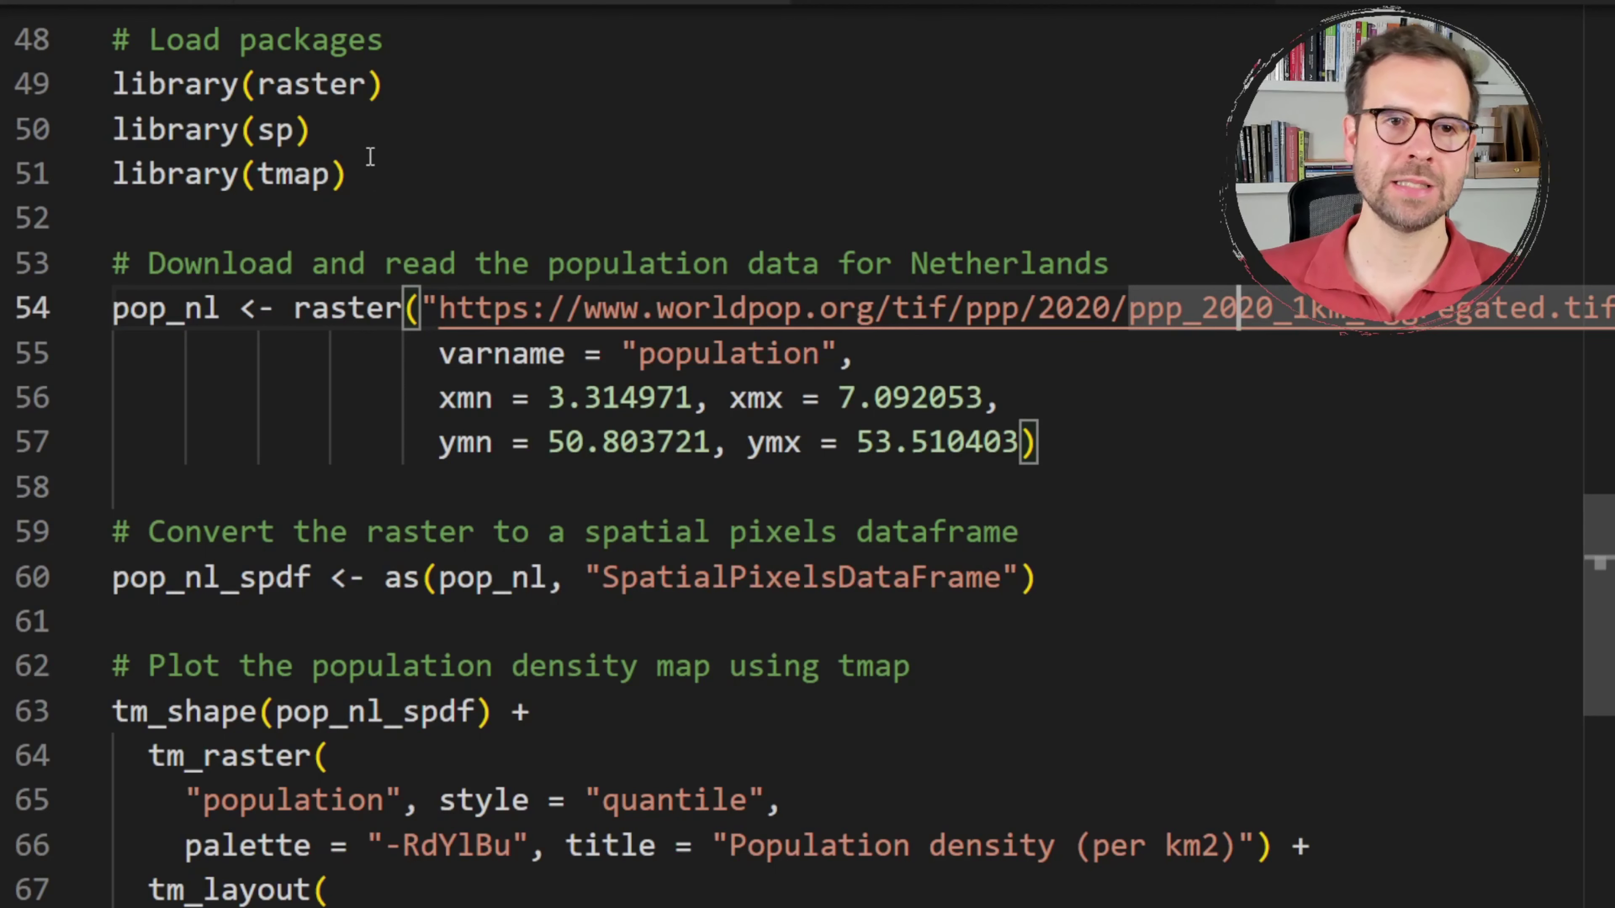
pyautogui.press('Up')
pyautogui.press('Up')
pyautogui.press('Up')
pyautogui.press('Up')
pyautogui.press('Up')
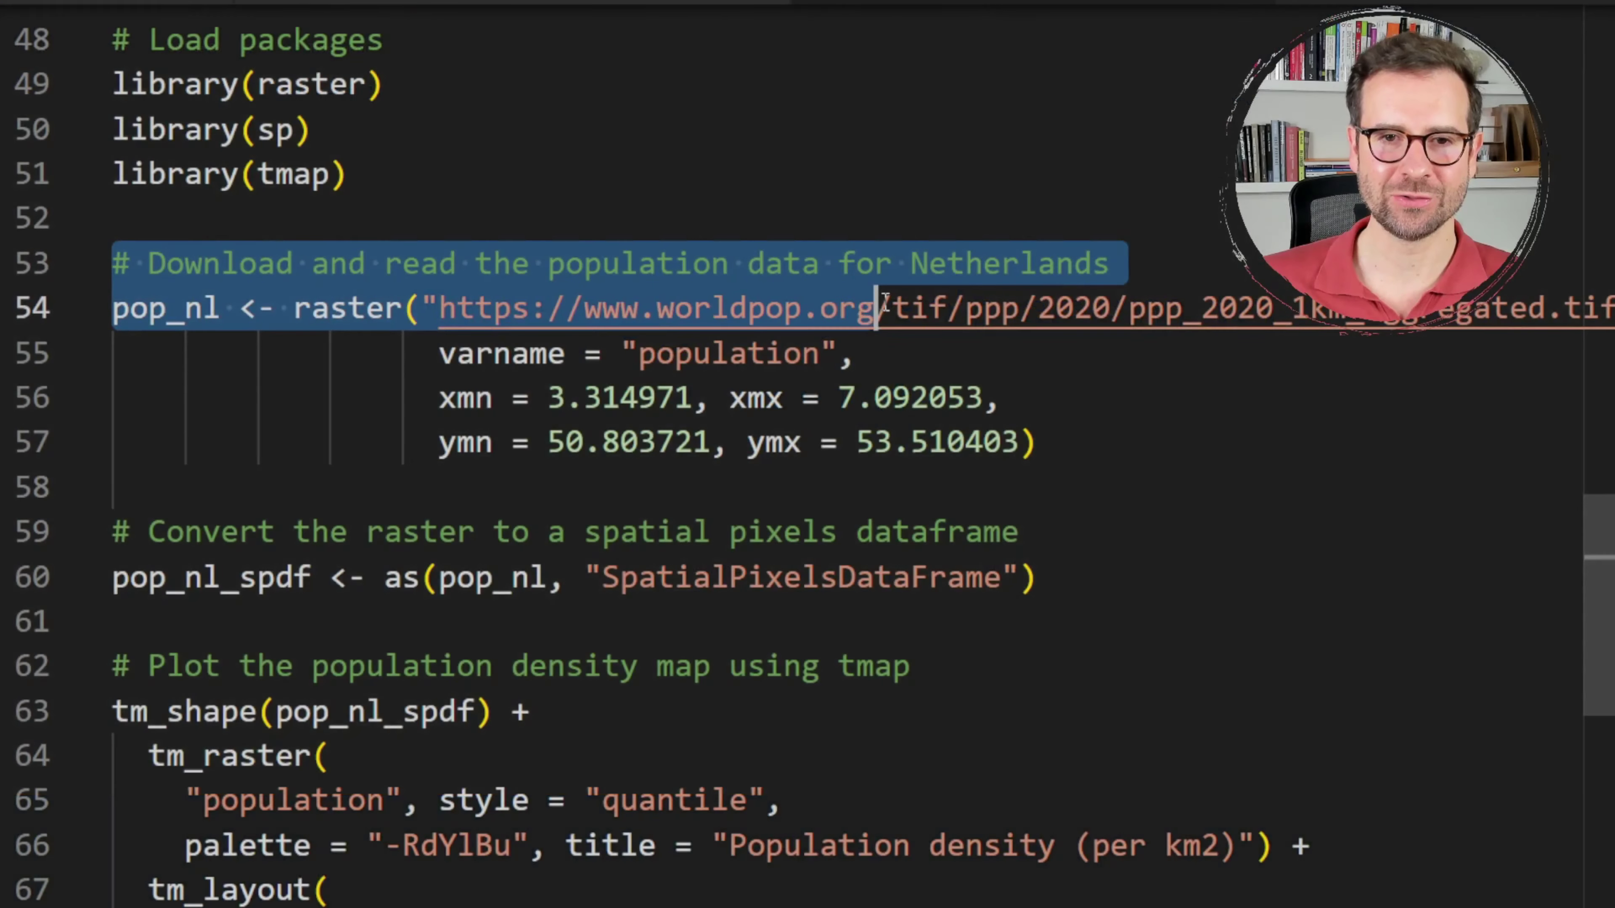
pyautogui.click(934, 358)
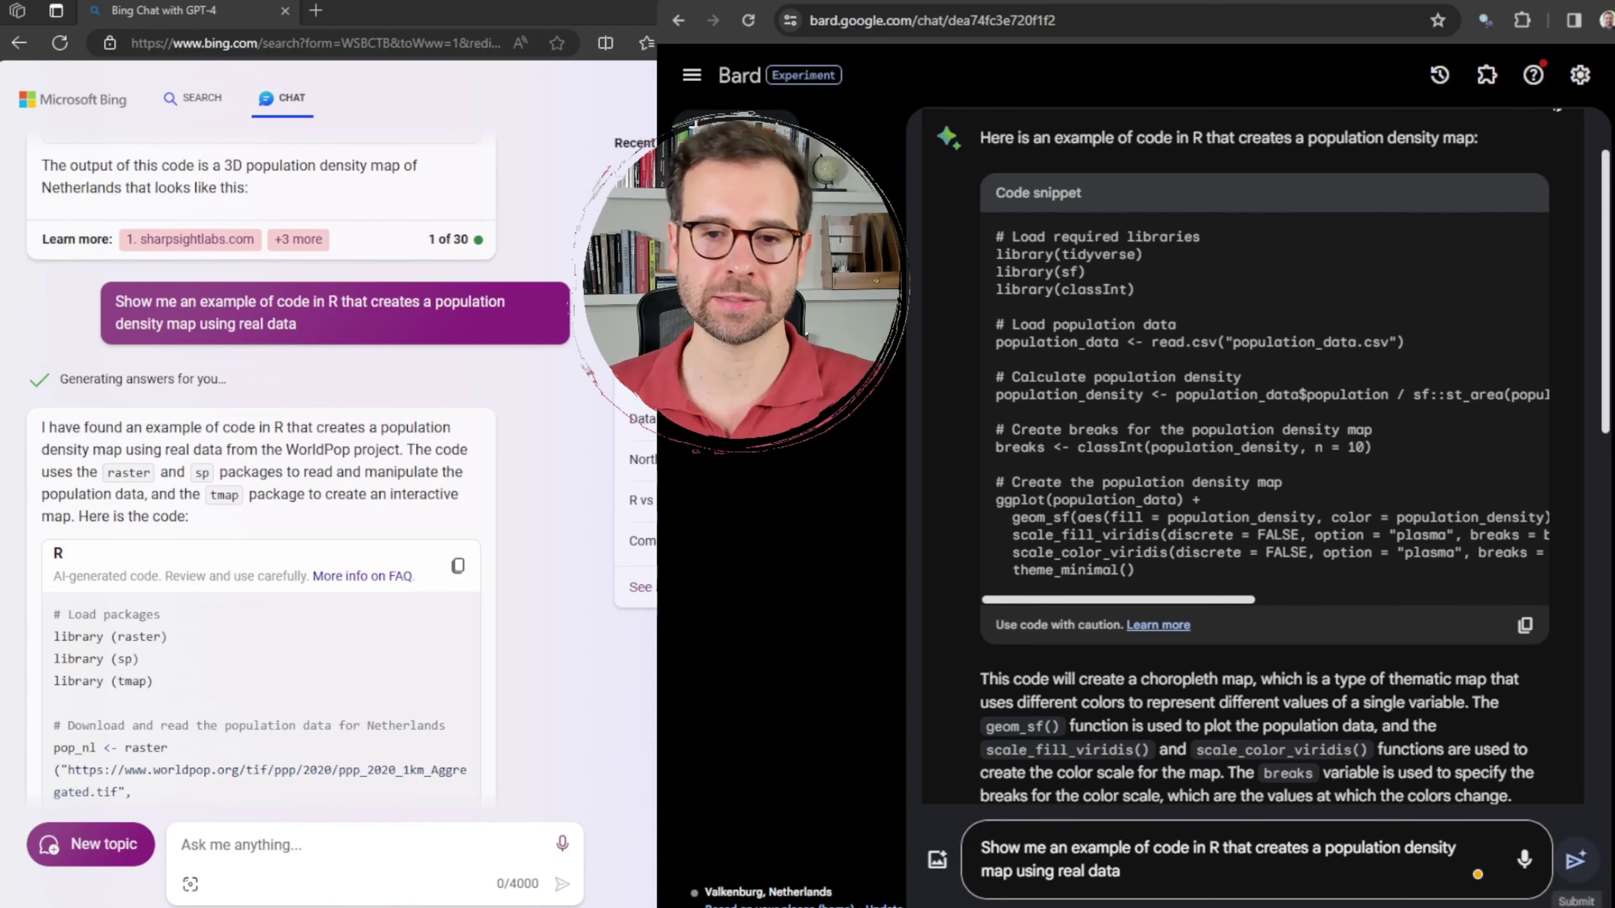
# Submit the real-data prompt to Bard and highlight worldpop_2023_pop_dens_1km.tif in its code.
pyautogui.click(1576, 861)
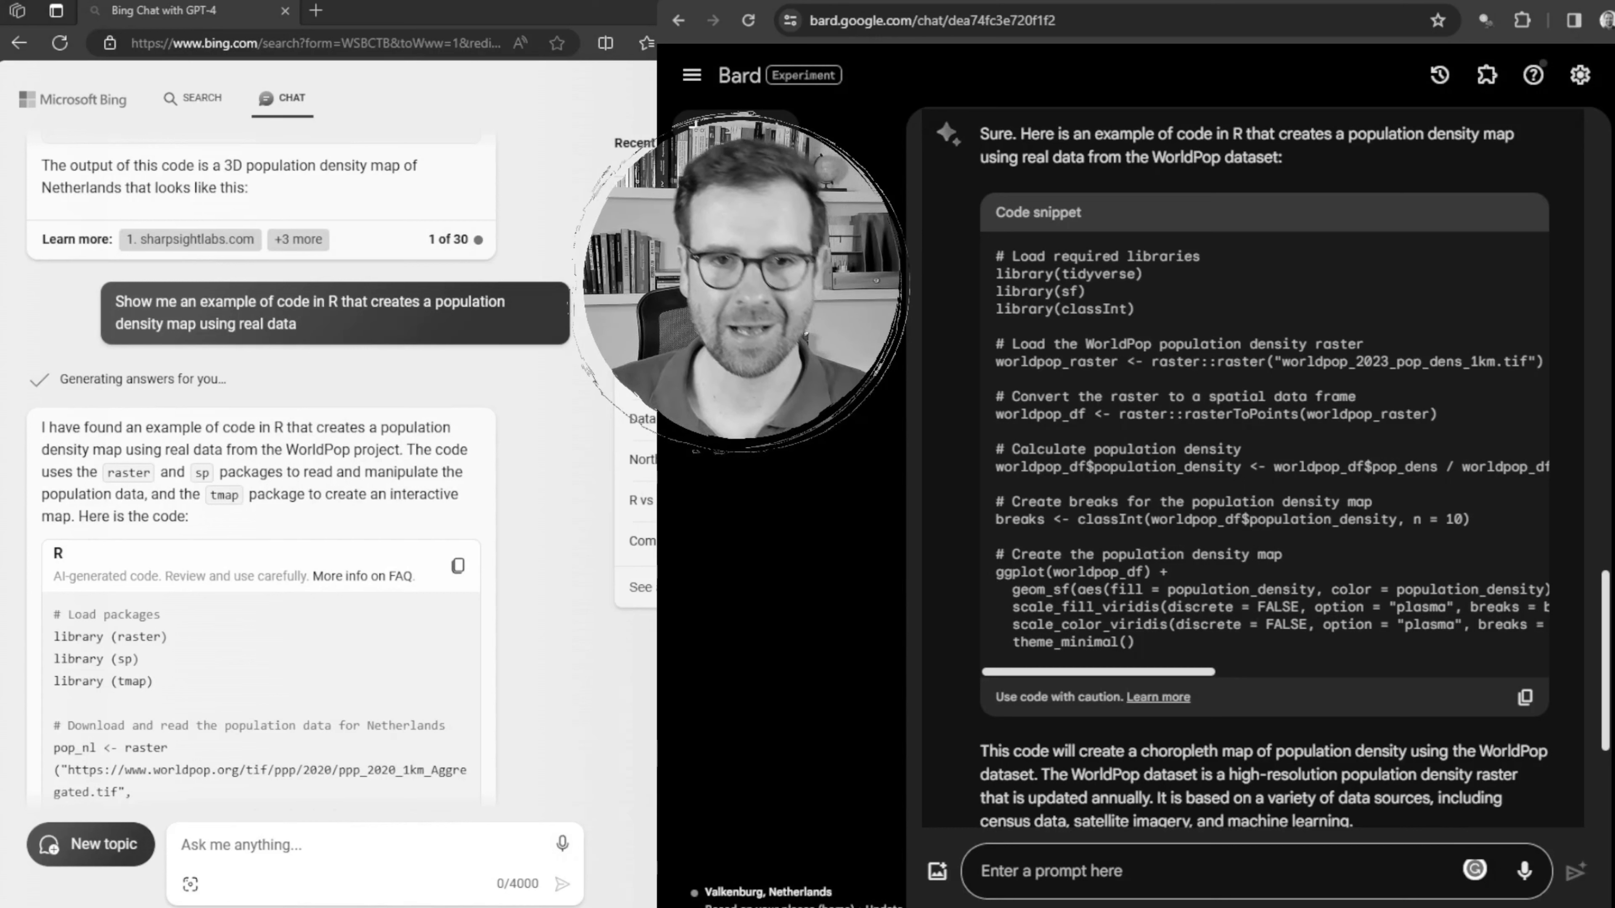
pyautogui.moveTo(1276, 361); pyautogui.dragTo(1547, 371)
pyautogui.click(1245, 384)
pyautogui.moveTo(1345, 672); pyautogui.dragTo(1110, 672)
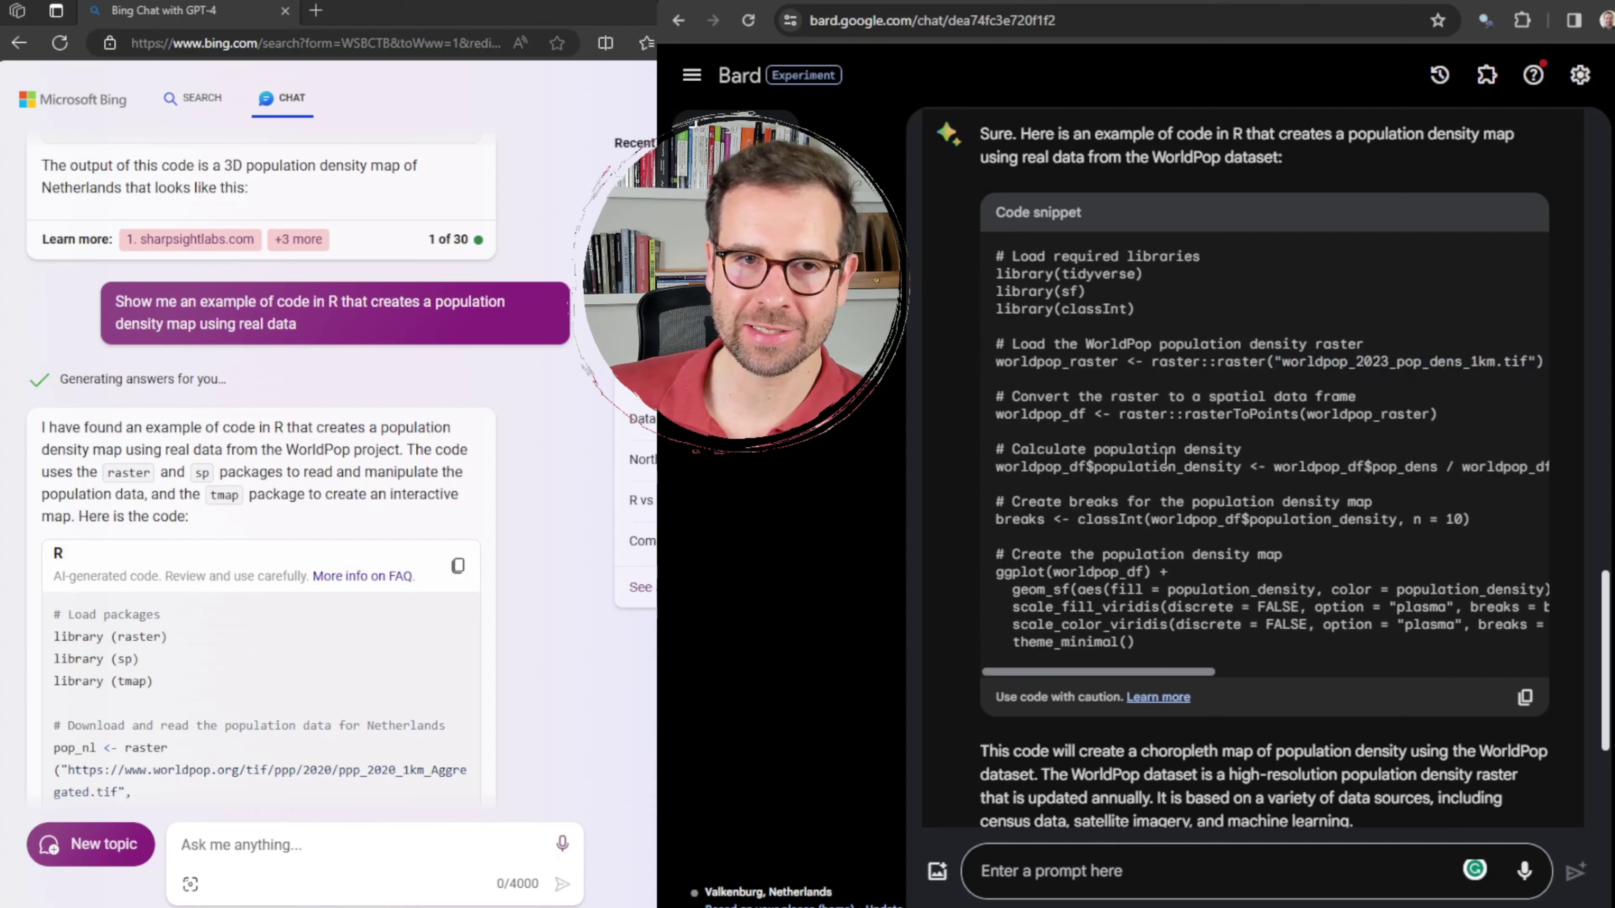